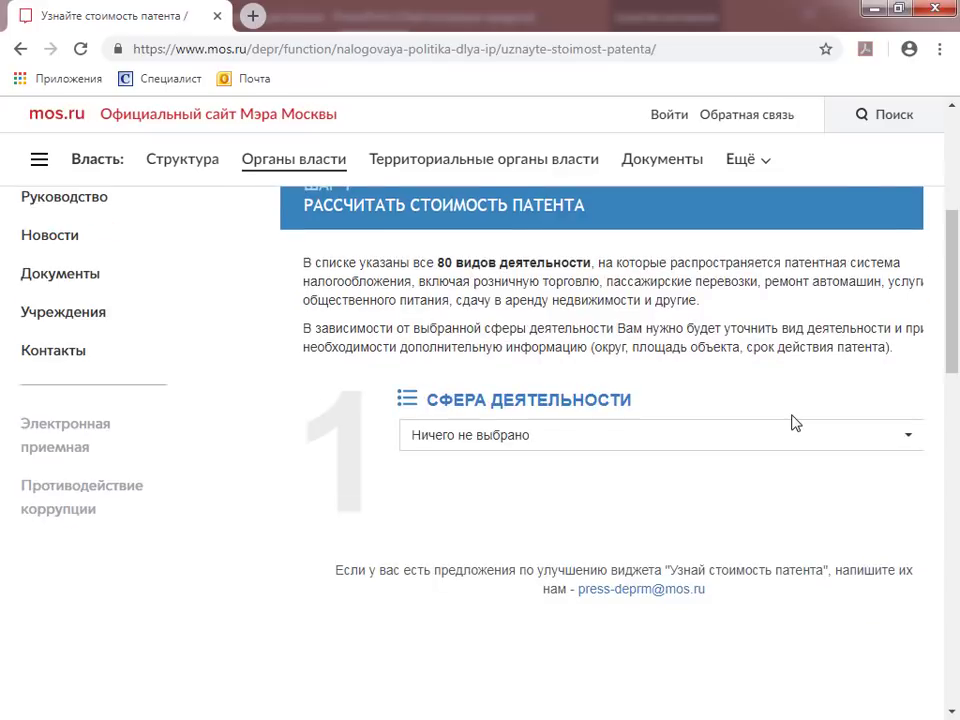
# Highlight the phrase '80 видов деятельности' in the patent calculator's introduction, and clear the highlight
pyautogui.scroll(2, 430, 355)
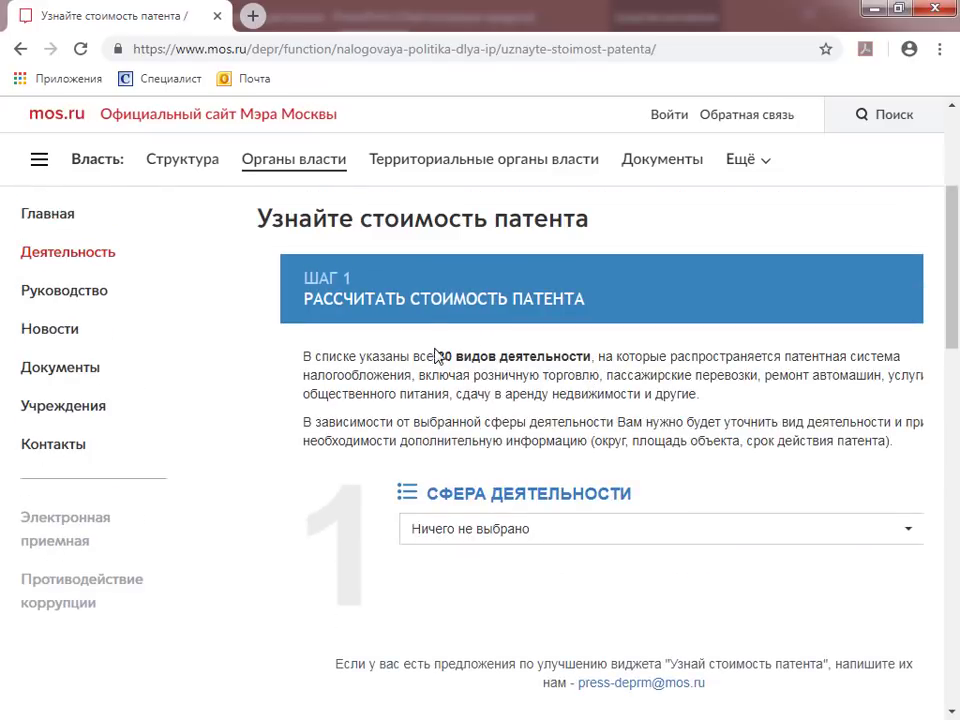
pyautogui.moveTo(435, 355); pyautogui.dragTo(616, 356)
pyautogui.click(787, 394)
pyautogui.scroll(-1, 789, 394)
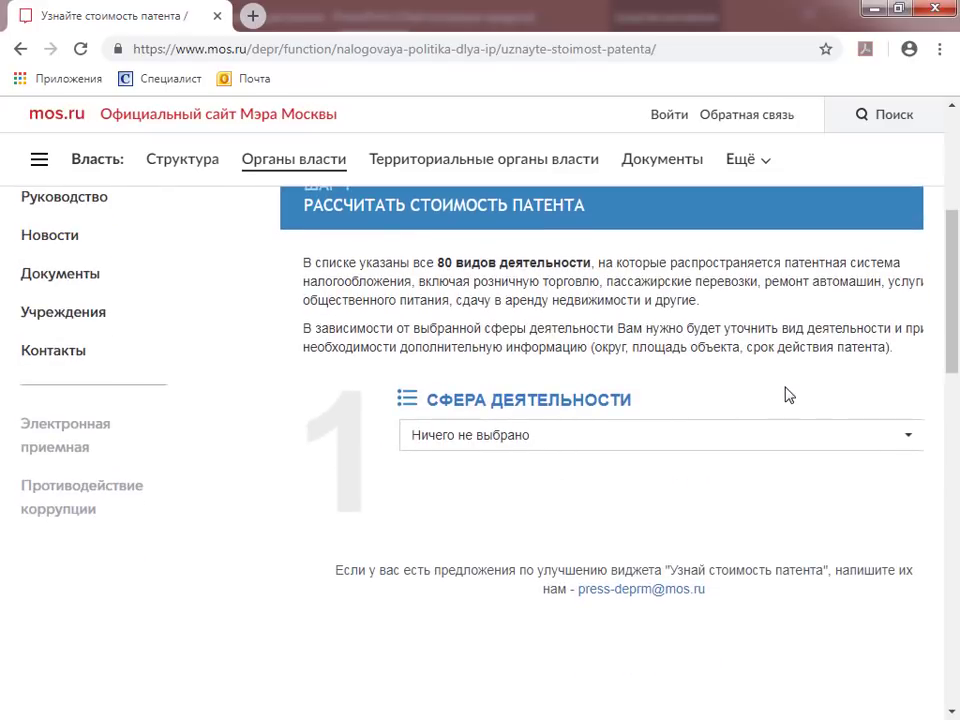
# Set the sphere of activity to 'Сдача в аренду жилой и нежилой недвижимости' and the activity type to renting out residential premises, dachas and land plots
pyautogui.click(914, 443)
pyautogui.scroll(-1, 780, 405)
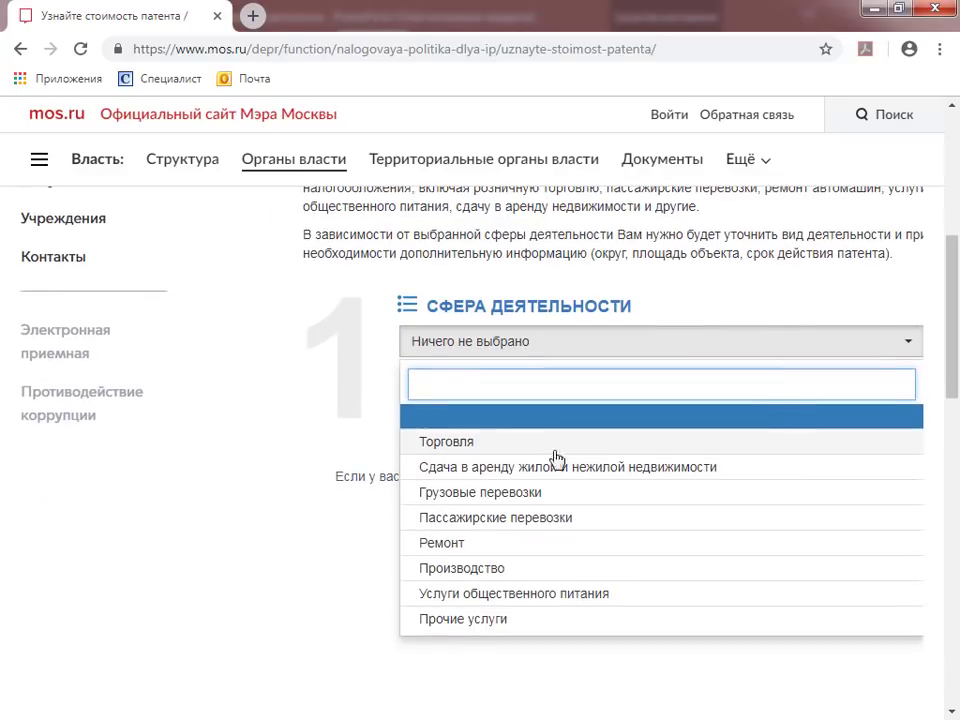
pyautogui.click(497, 467)
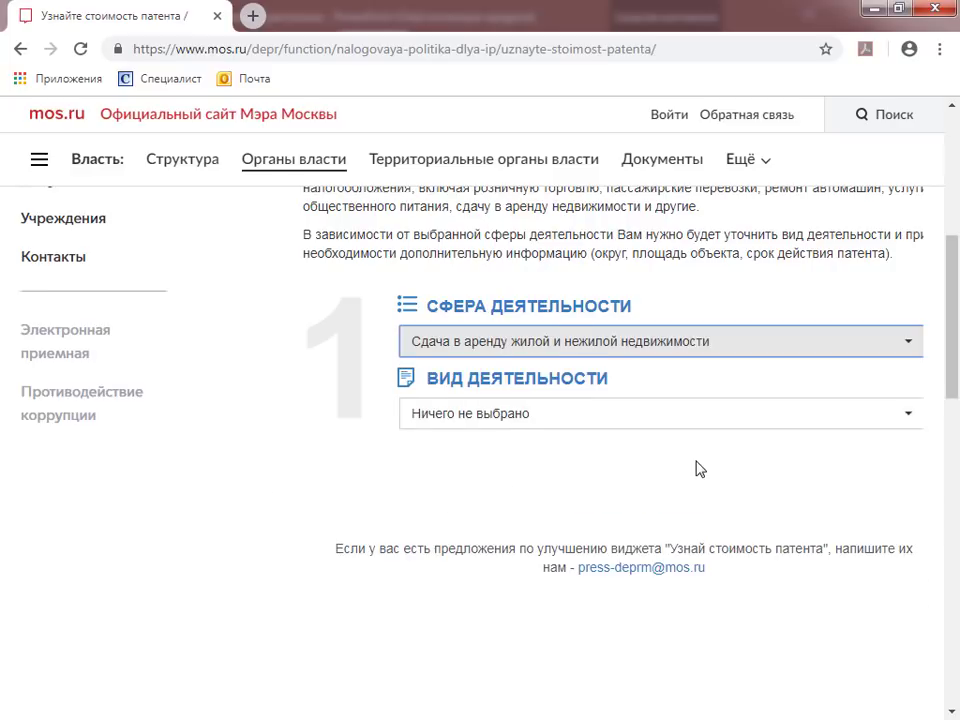
pyautogui.scroll(-1, 720, 455)
pyautogui.click(916, 337)
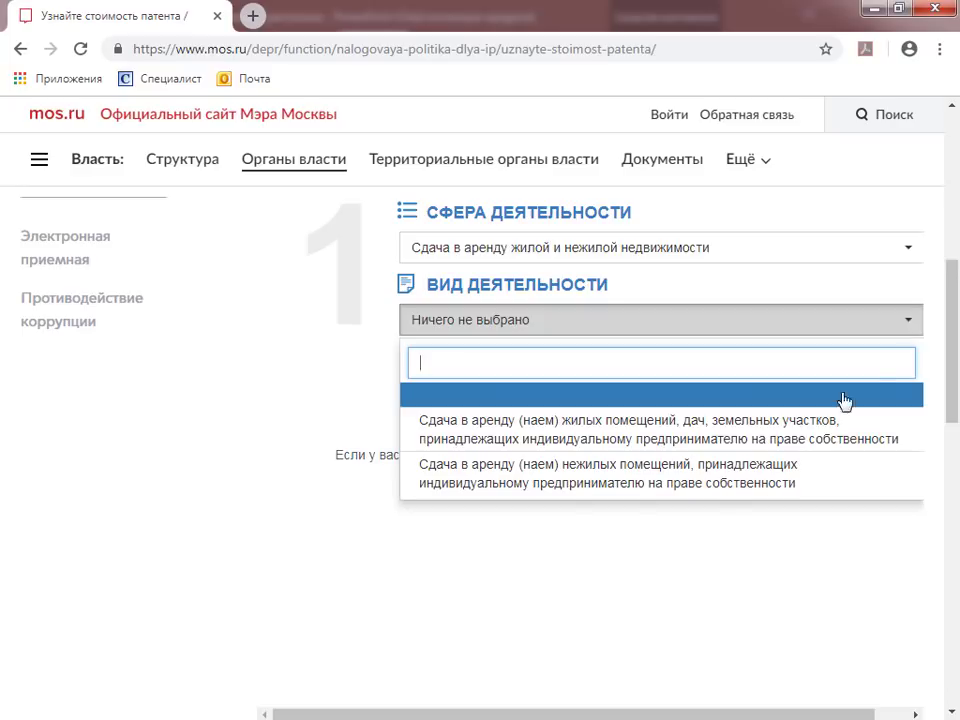
pyautogui.click(686, 430)
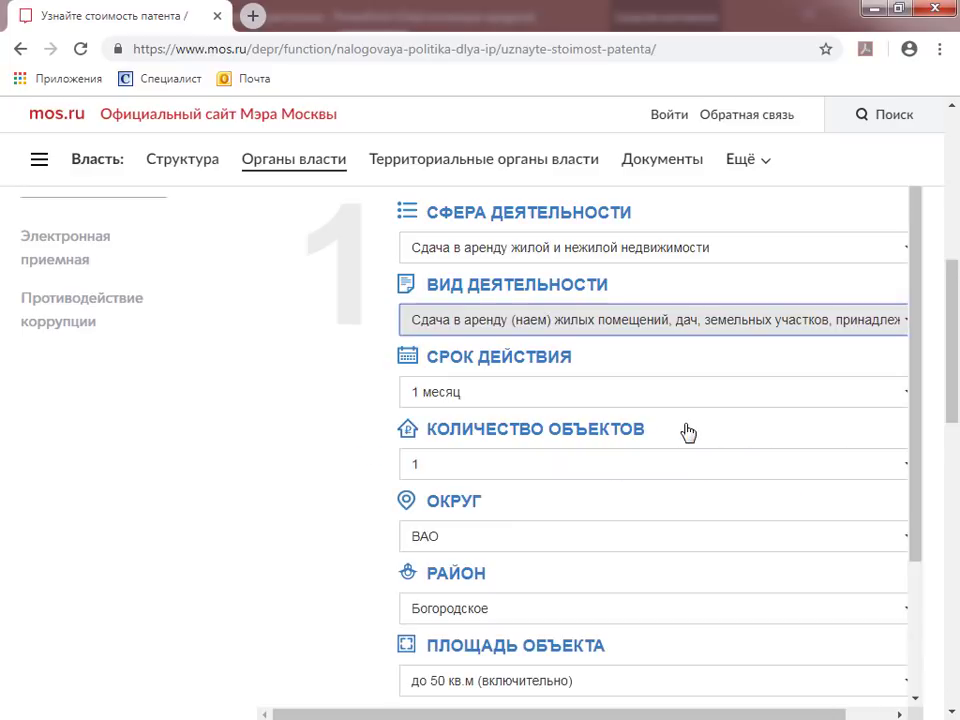
# Set the patent's validity period (Срок действия) to 12 месяцев
pyautogui.scroll(-1, 133, 516)
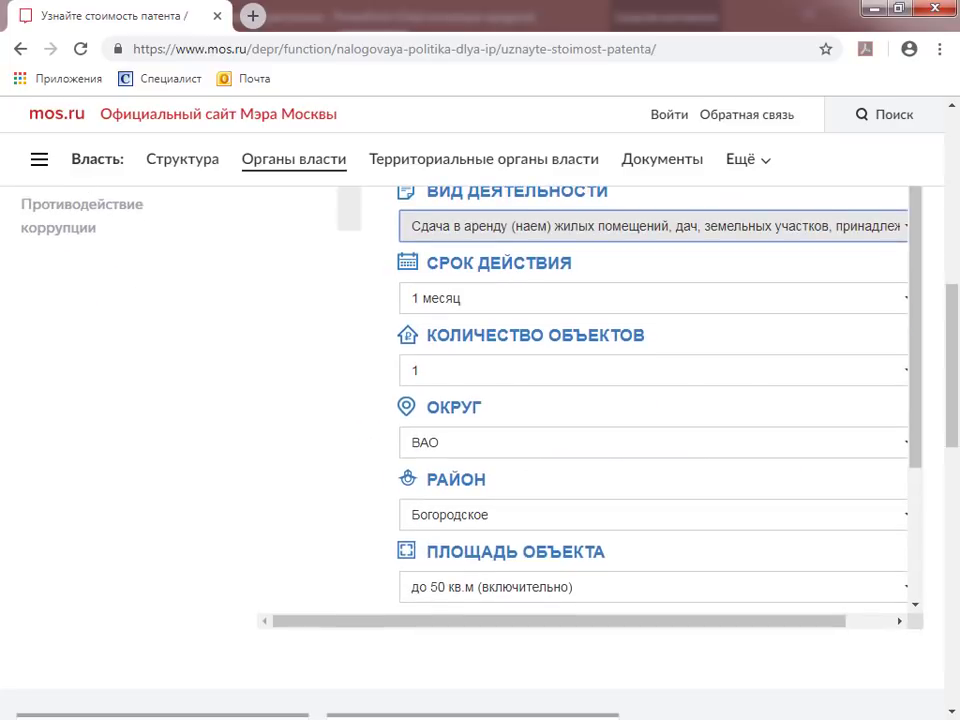
pyautogui.click(905, 298)
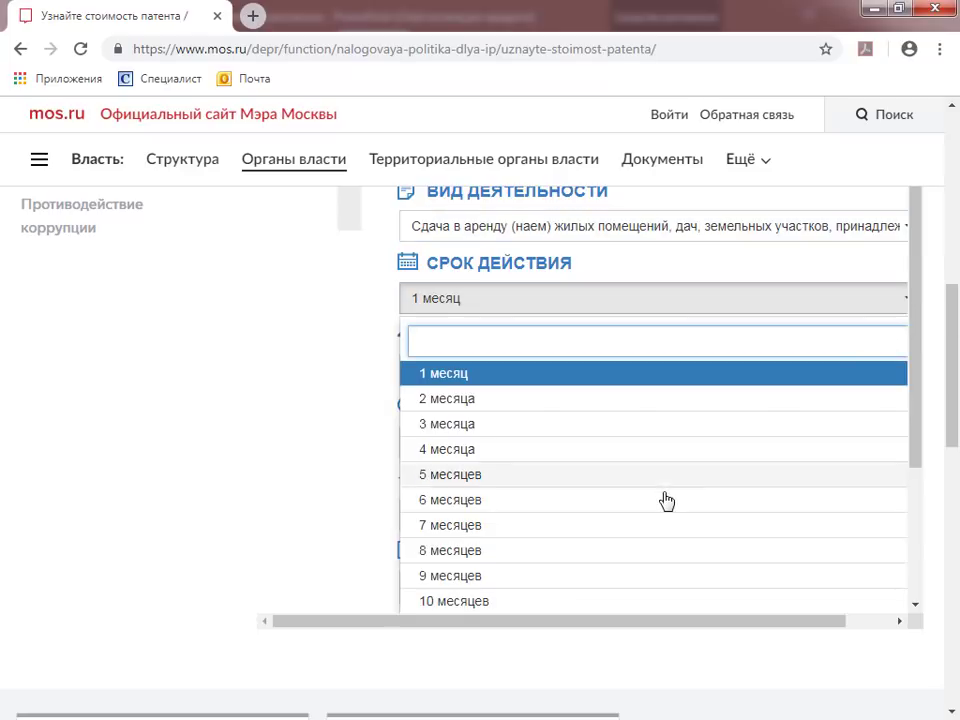
pyautogui.scroll(-2, 667, 500)
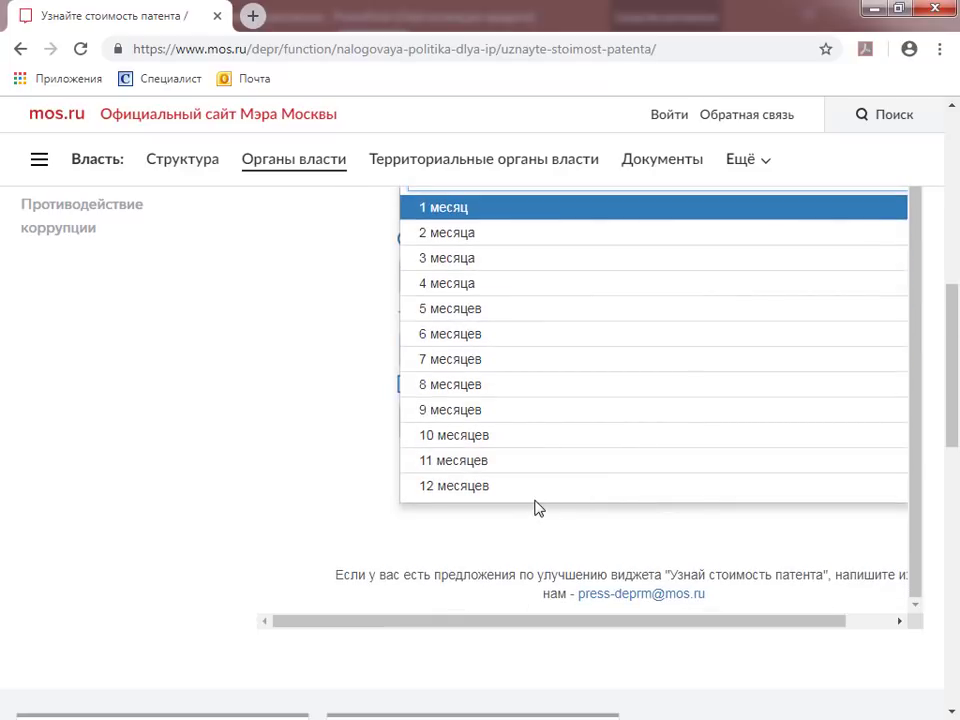
pyautogui.click(483, 493)
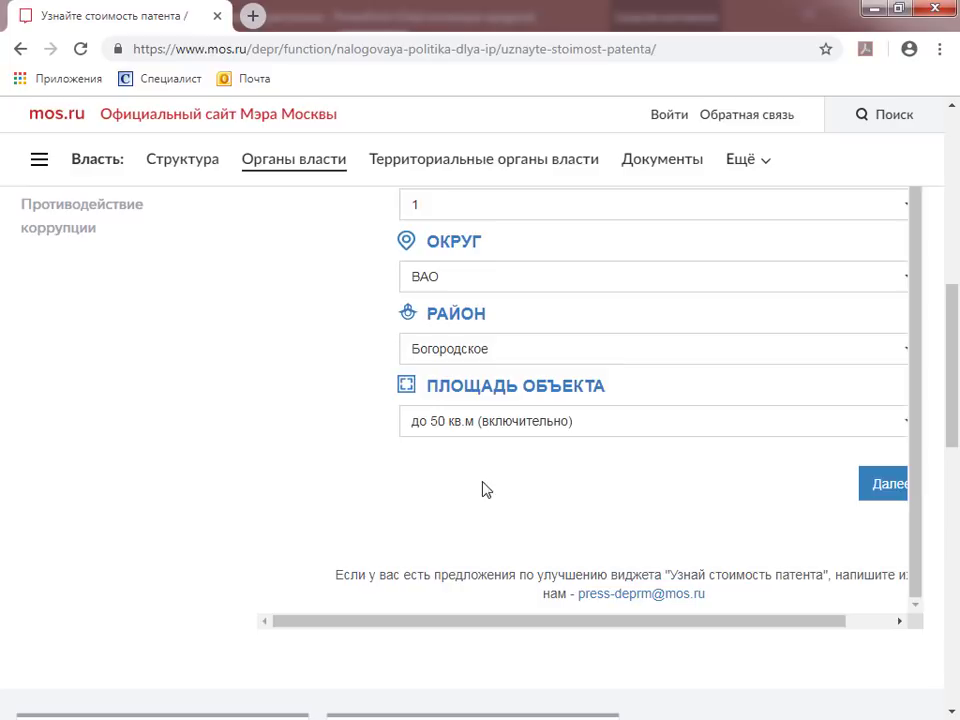
# Set the property's location to the ЮАО okrug and the Донской district
pyautogui.scroll(2, 600, 440)
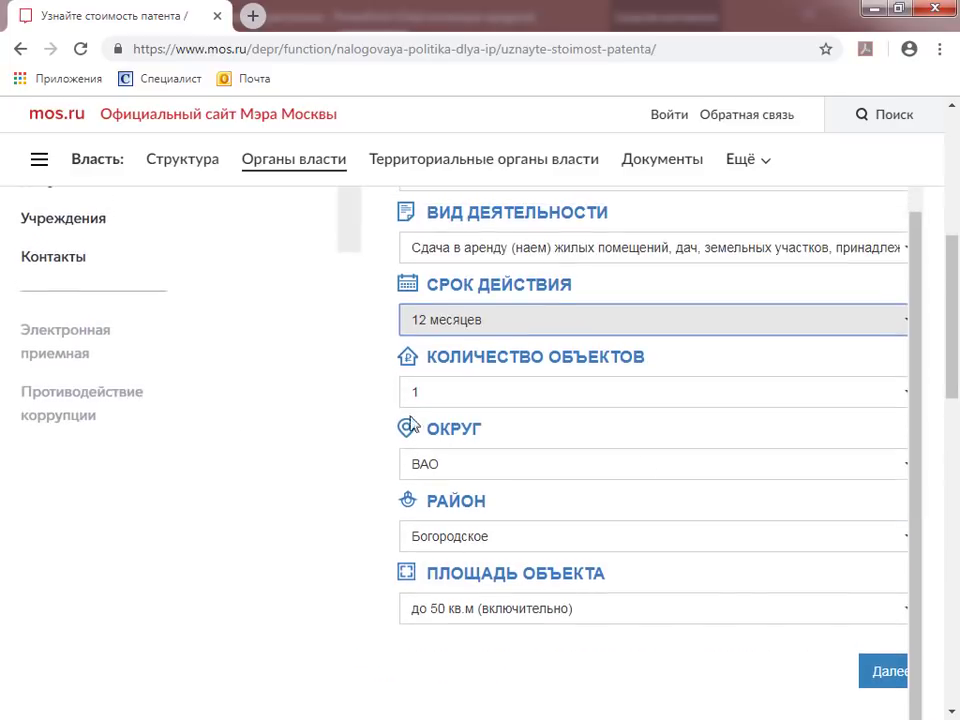
pyautogui.click(908, 469)
pyautogui.scroll(-1, 530, 530)
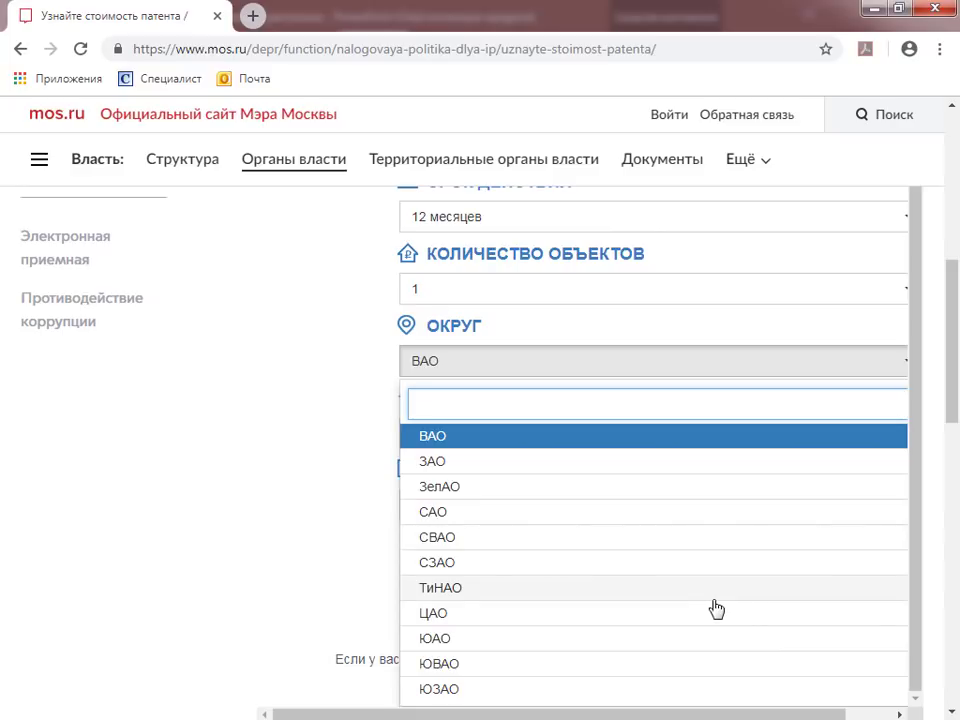
pyautogui.click(435, 640)
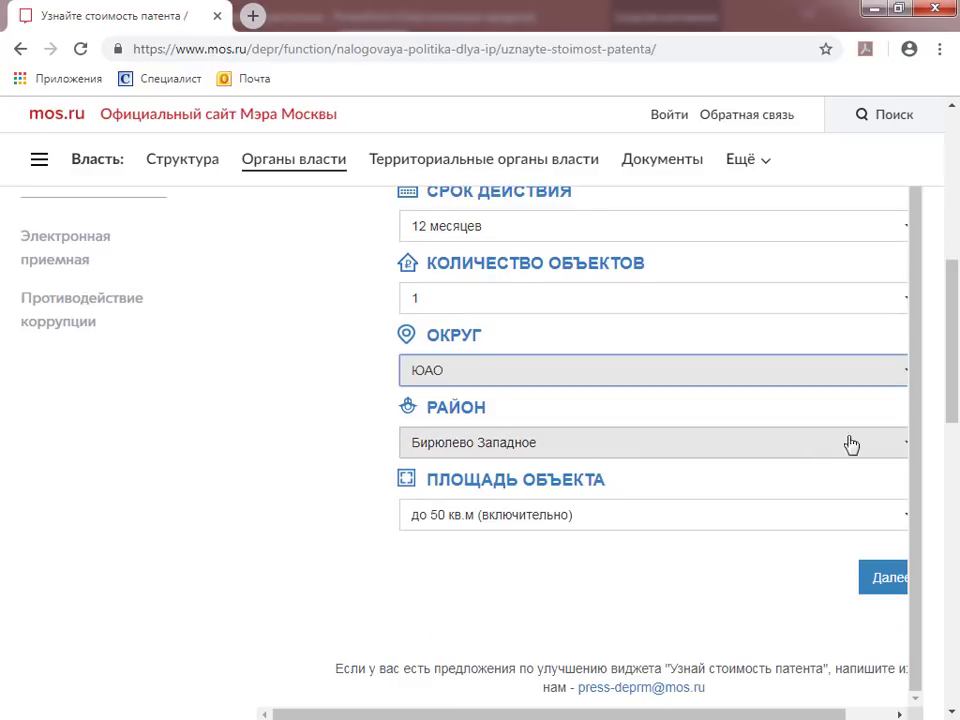
pyautogui.click(906, 442)
pyautogui.scroll(5, 900, 456)
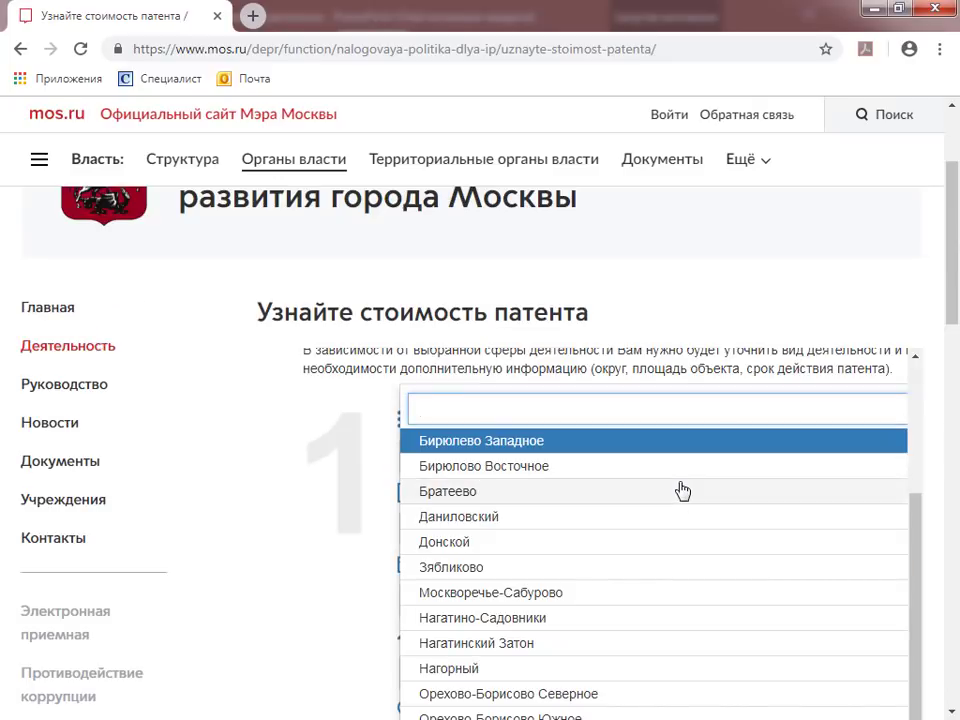
pyautogui.scroll(-1, 678, 490)
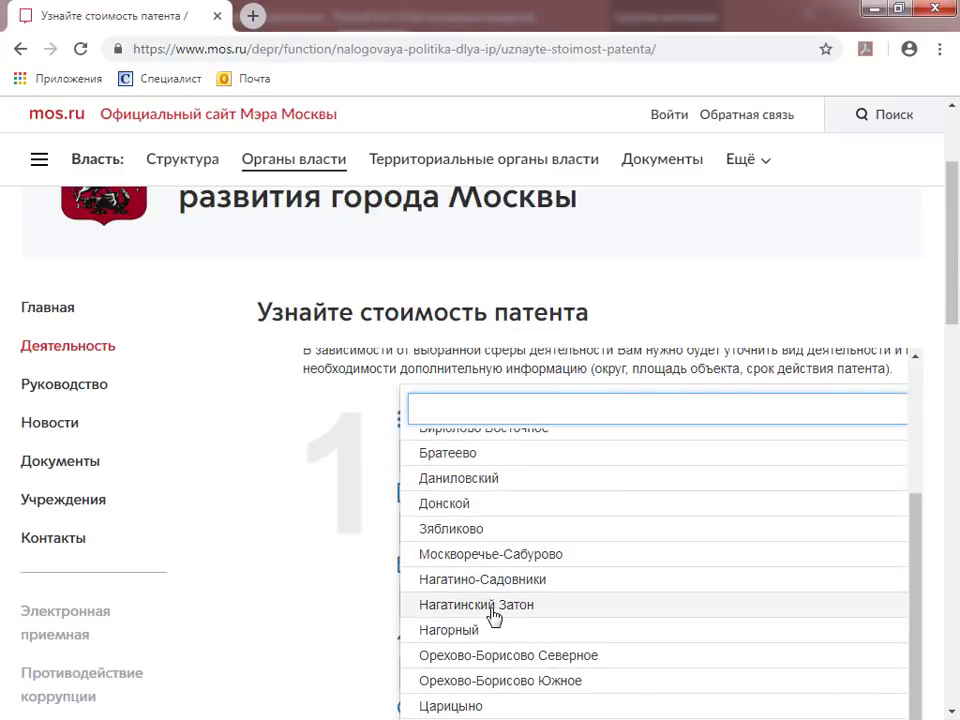
pyautogui.scroll(-2, 495, 619)
pyautogui.scroll(1, 435, 355)
pyautogui.click(435, 356)
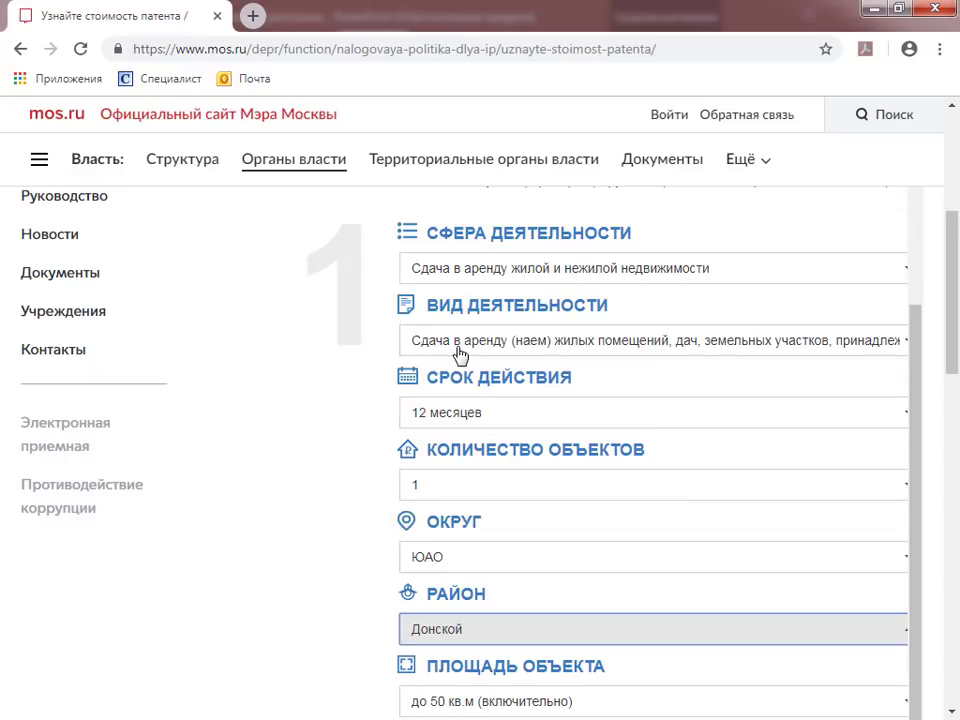
# Keep the object's area at 'до 50 кв.м (включительно)', calculate the patent cost and view the full result with its selected parameters
pyautogui.scroll(-1, 734, 563)
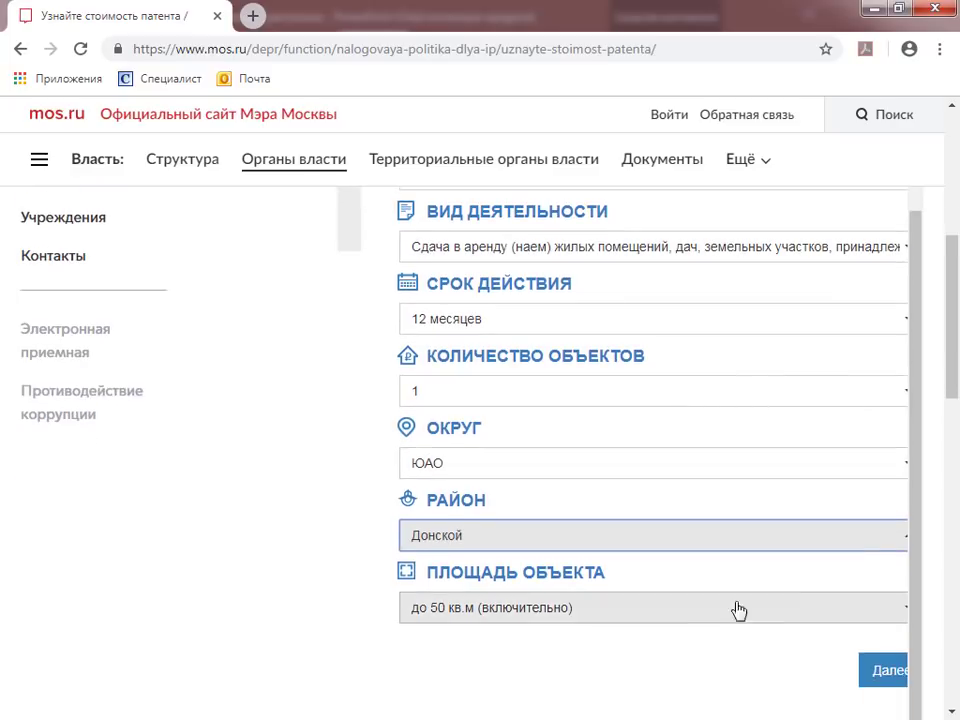
pyautogui.click(895, 615)
pyautogui.scroll(-1, 714, 609)
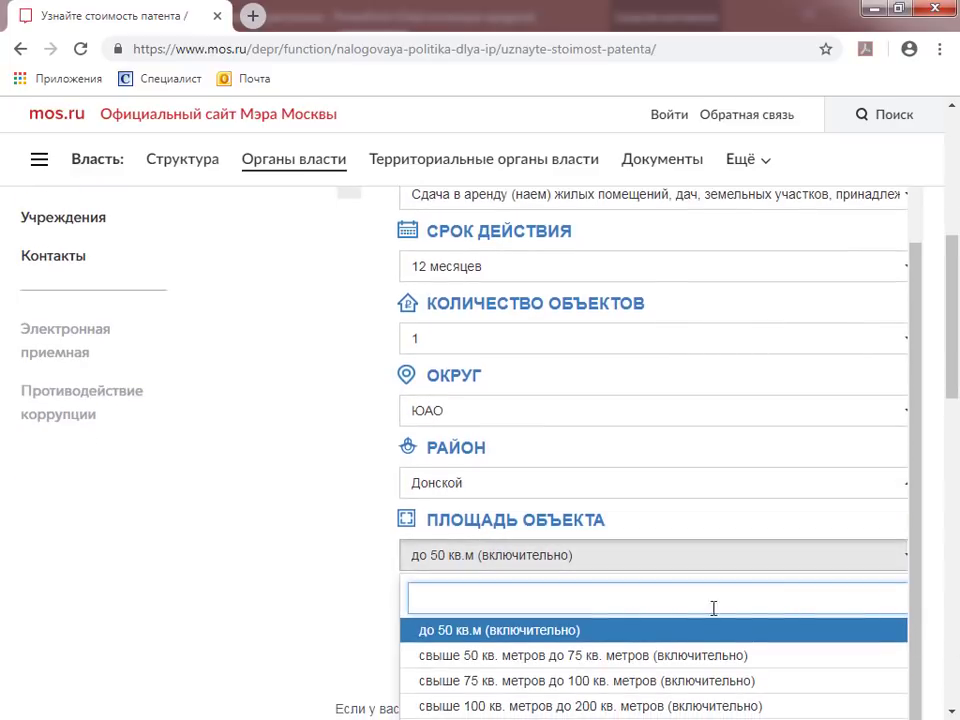
pyautogui.click(549, 630)
pyautogui.scroll(-1, 799, 660)
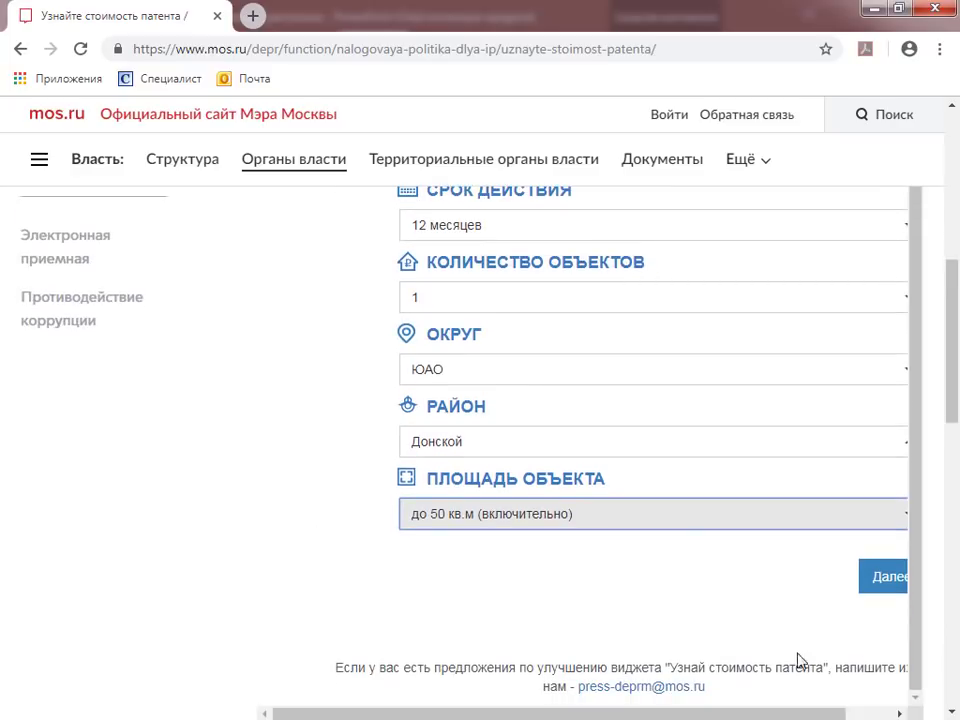
pyautogui.click(900, 582)
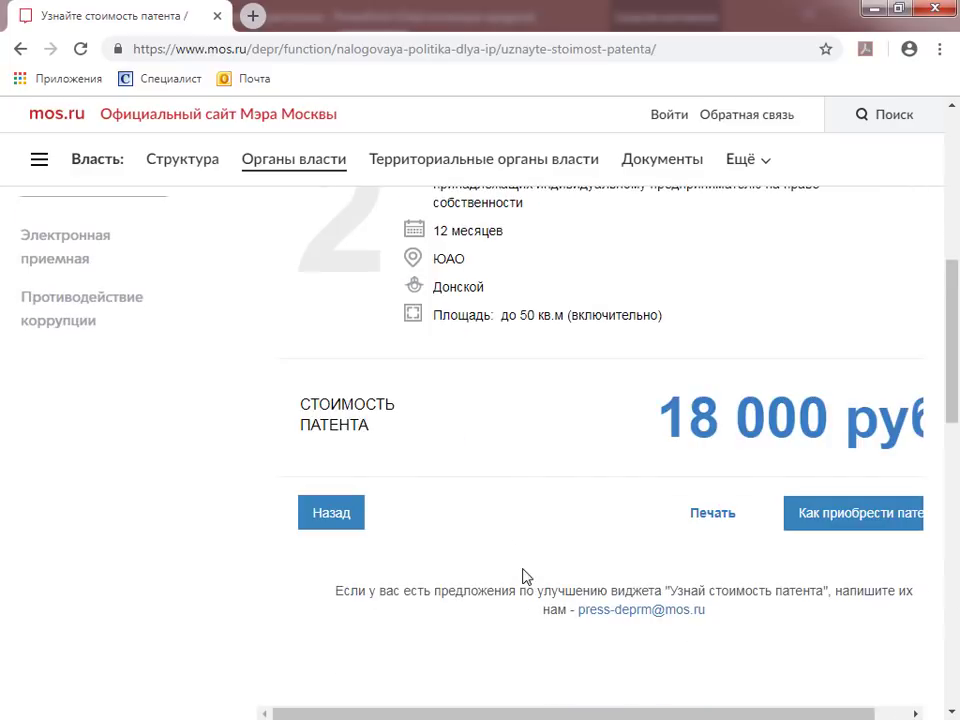
pyautogui.moveTo(543, 712); pyautogui.dragTo(666, 710)
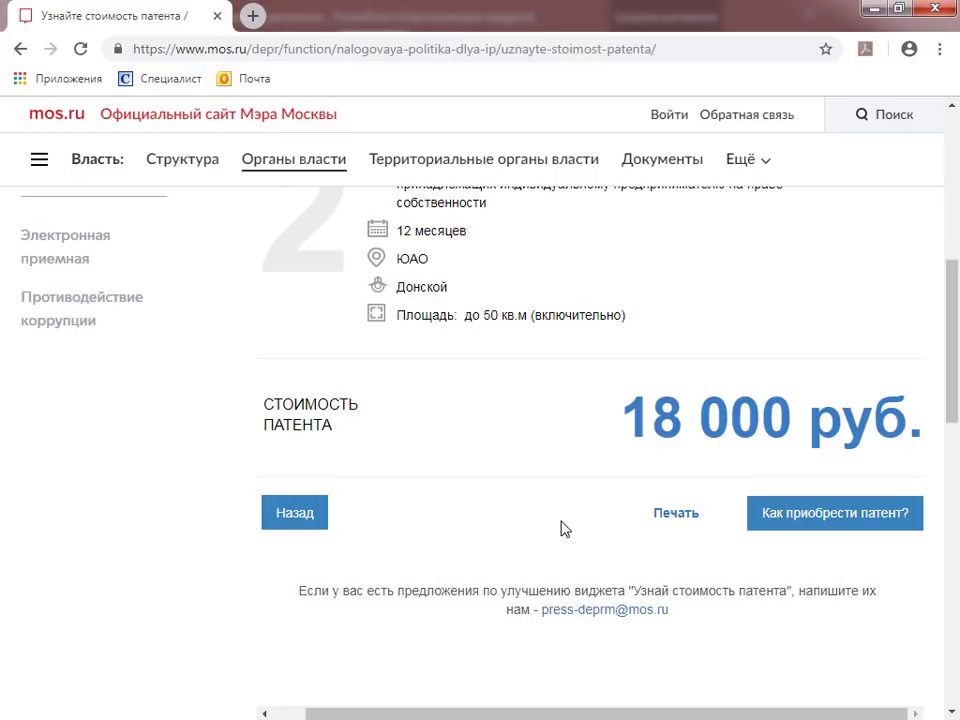
pyautogui.scroll(2, 565, 528)
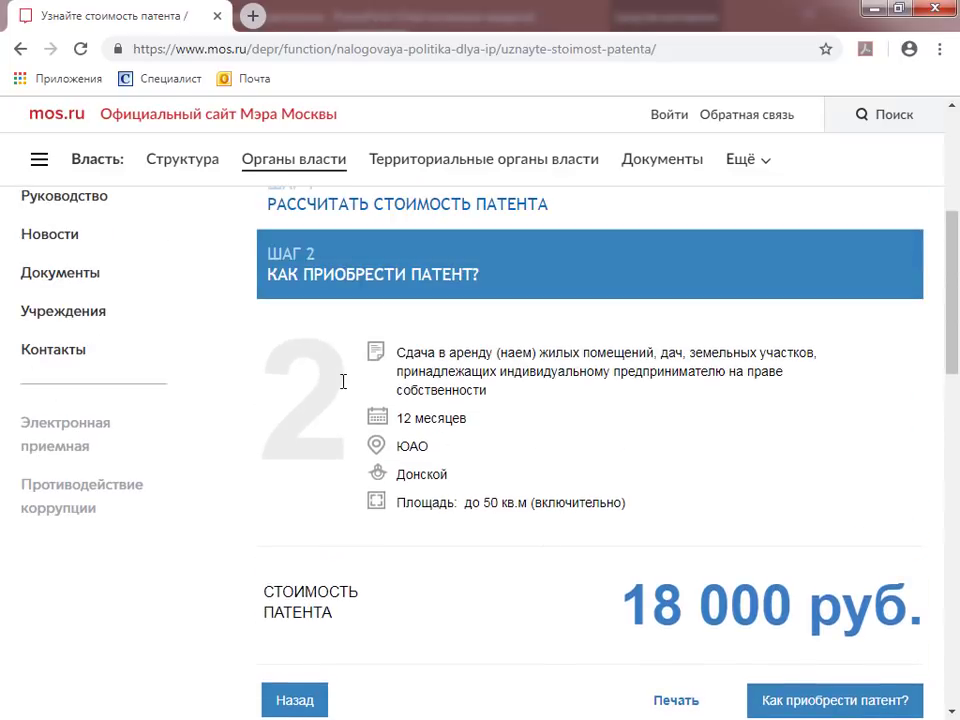
# Leave and reopen the calculator page, choosing the sphere 'Сдача в аренду жилой и нежилой недвижимости' and the residential premises, dachas and land plots activity
pyautogui.click(20, 48)
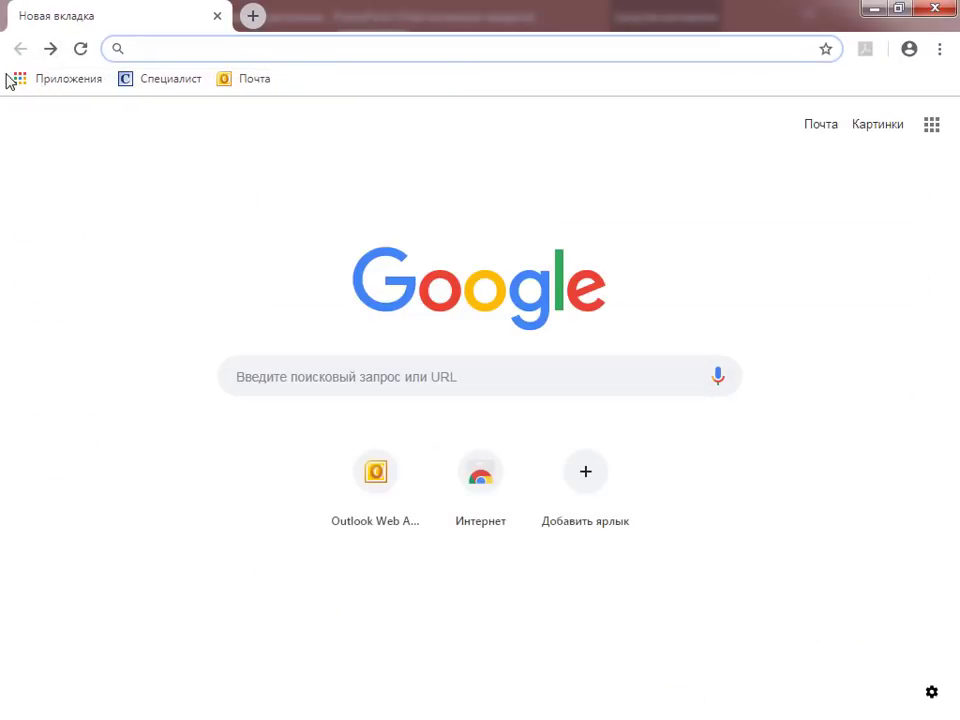
pyautogui.click(52, 49)
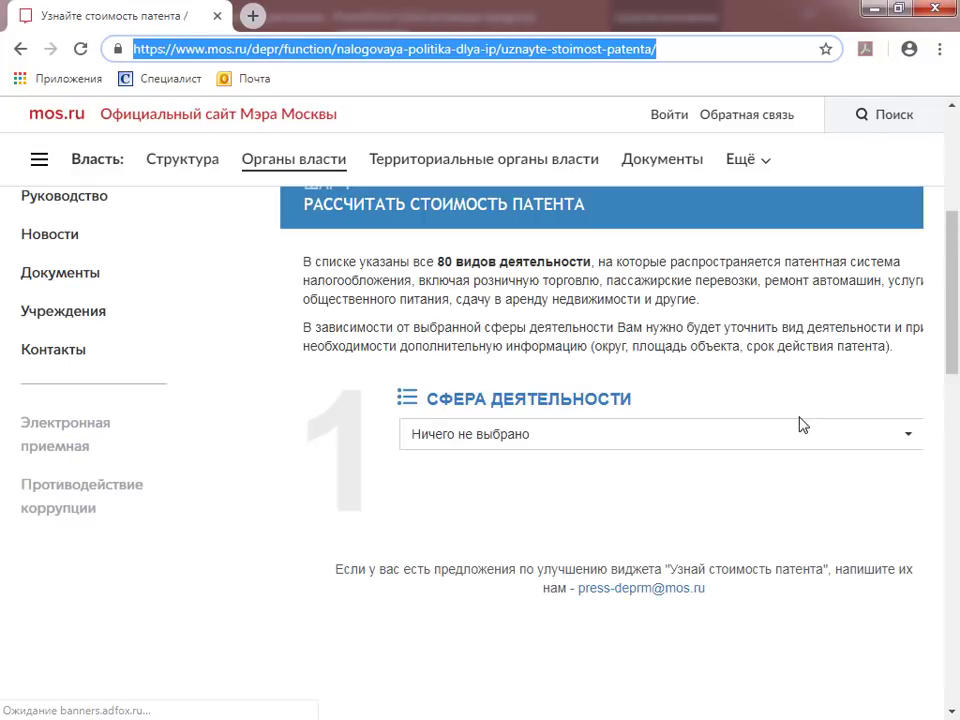
pyautogui.click(910, 435)
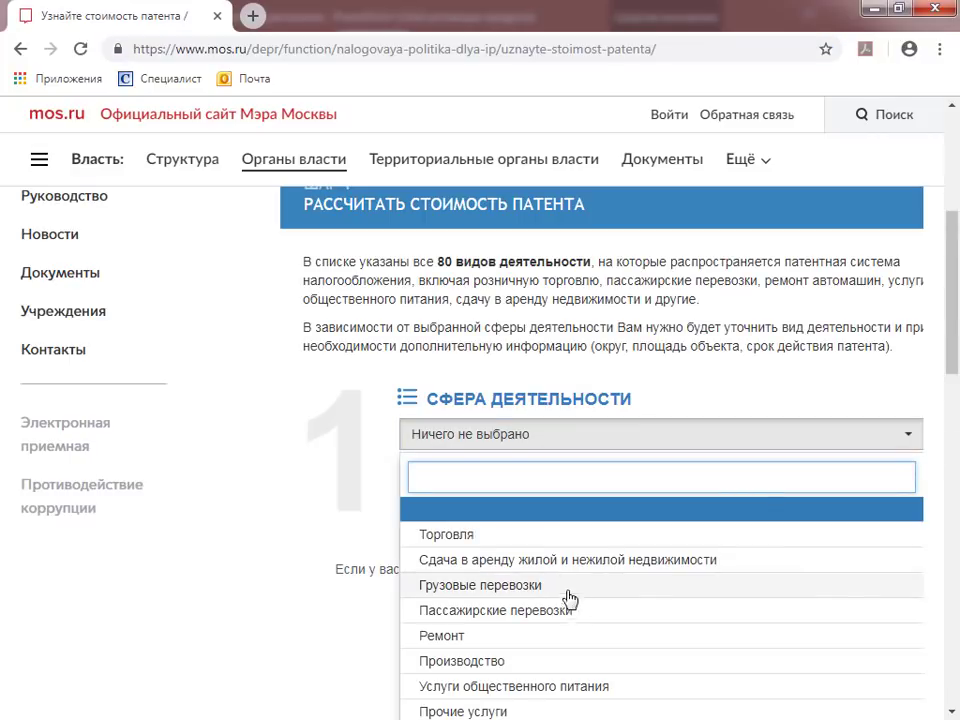
pyautogui.click(560, 562)
pyautogui.click(905, 508)
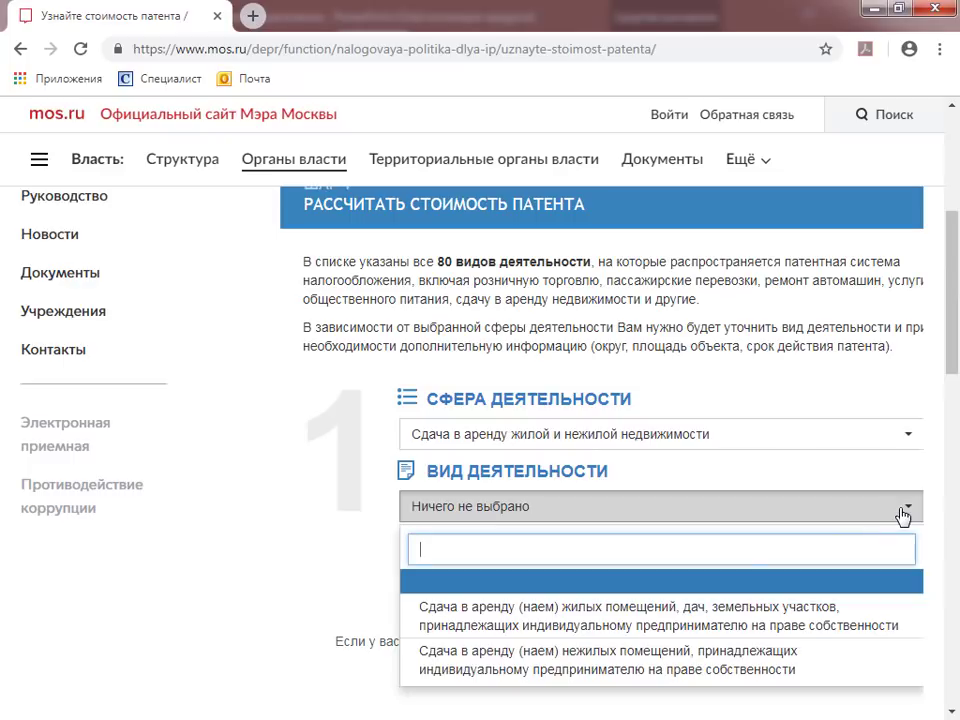
pyautogui.click(700, 615)
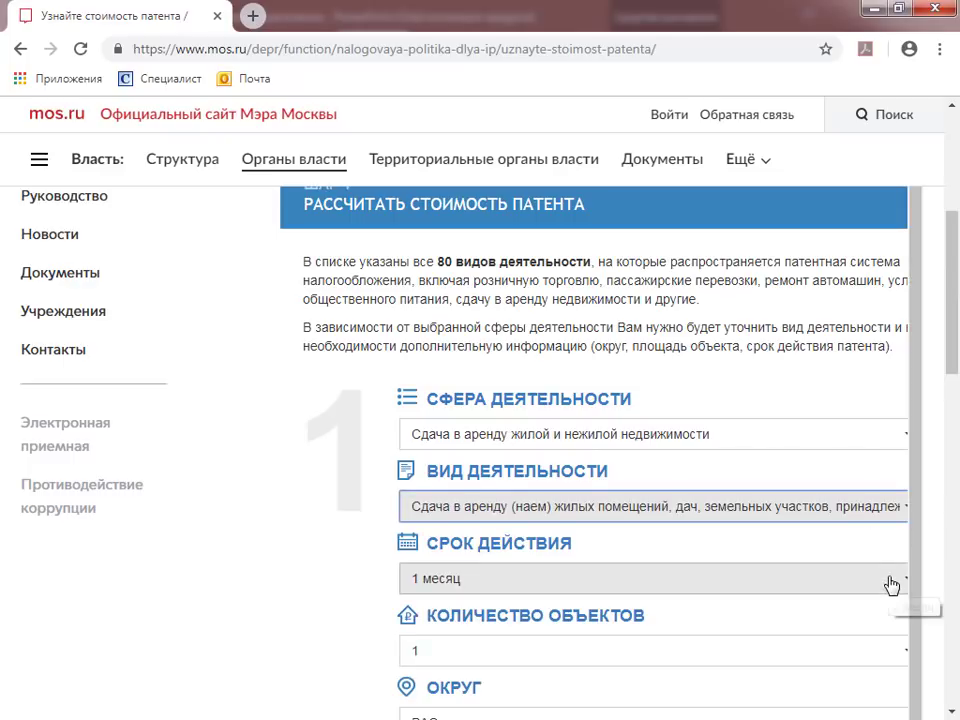
# Choose 12 месяцев as the validity period for the second calculation
pyautogui.click(903, 585)
pyautogui.scroll(-4, 476, 626)
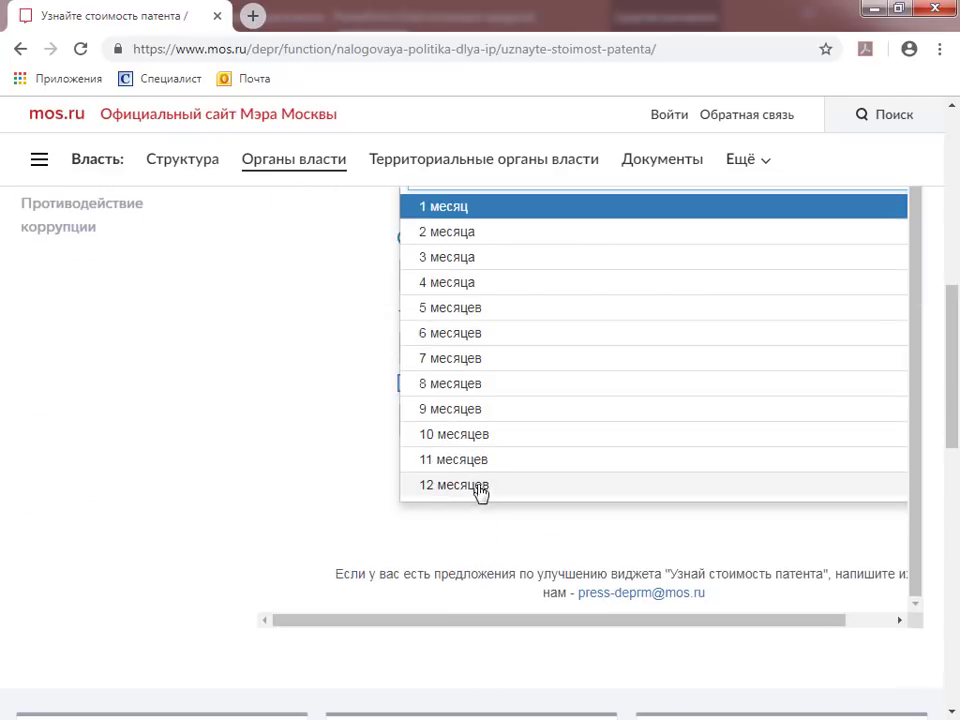
pyautogui.click(464, 491)
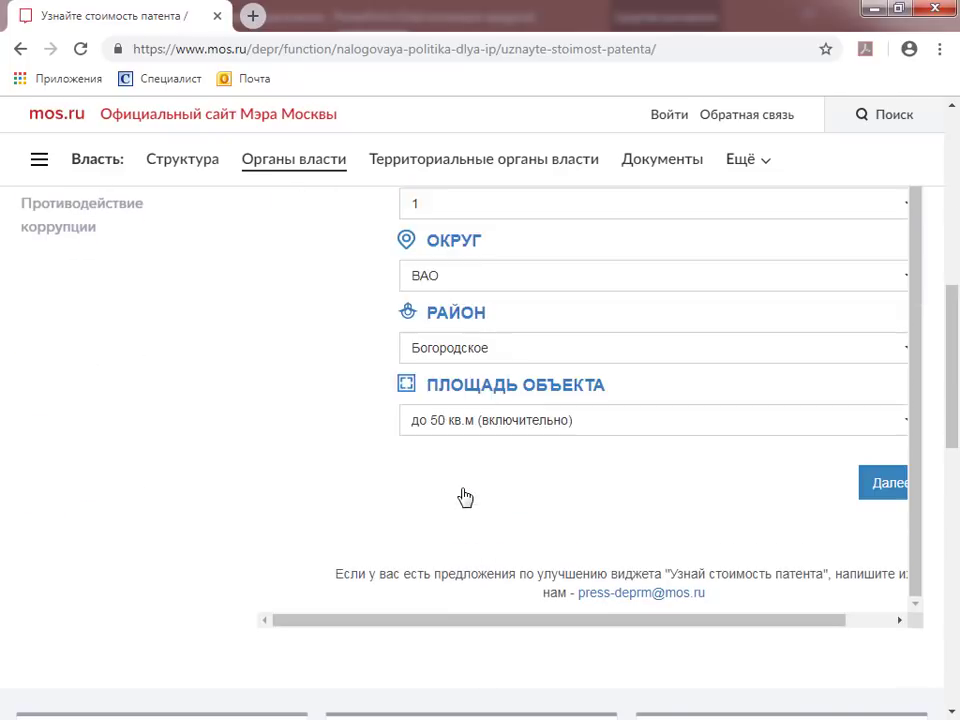
# Set the okrug to ЦАО and the district to Якиманка for the second calculation
pyautogui.click(906, 283)
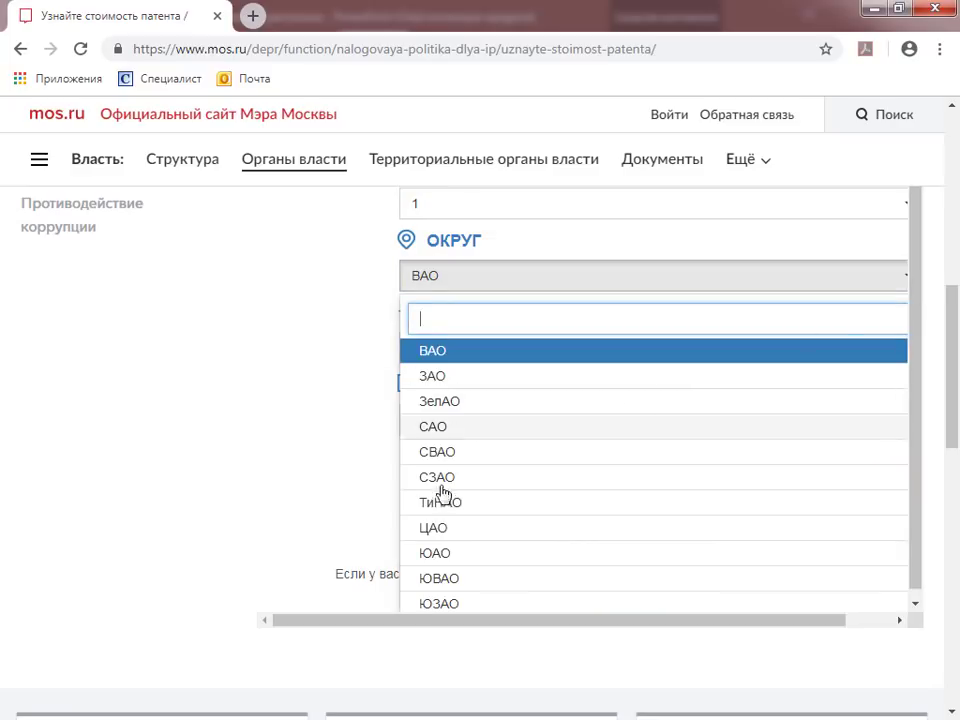
pyautogui.click(431, 530)
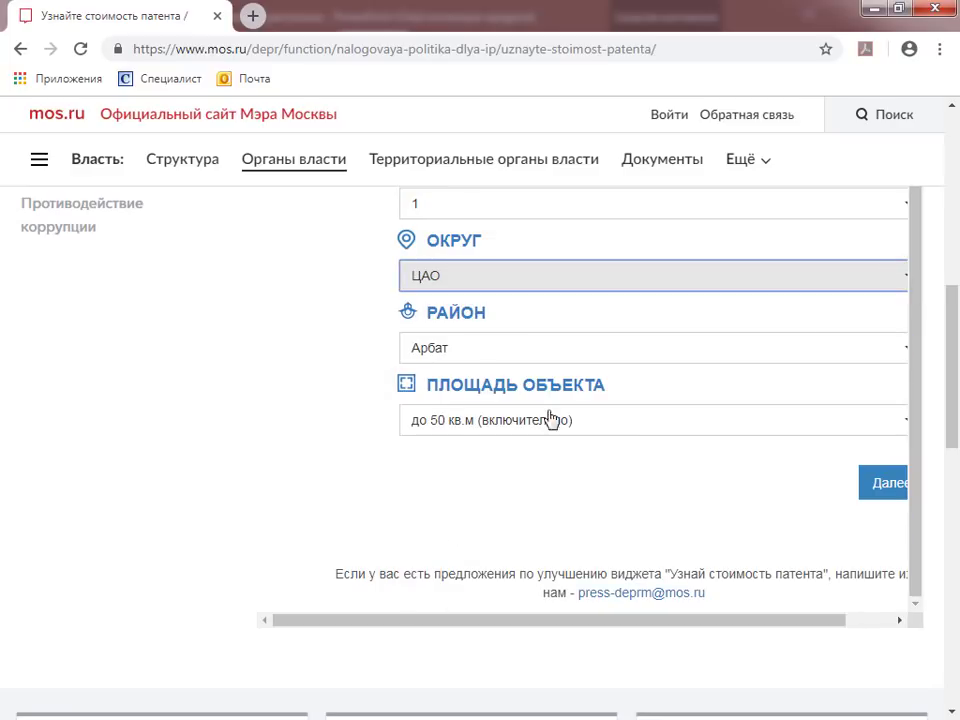
pyautogui.click(907, 353)
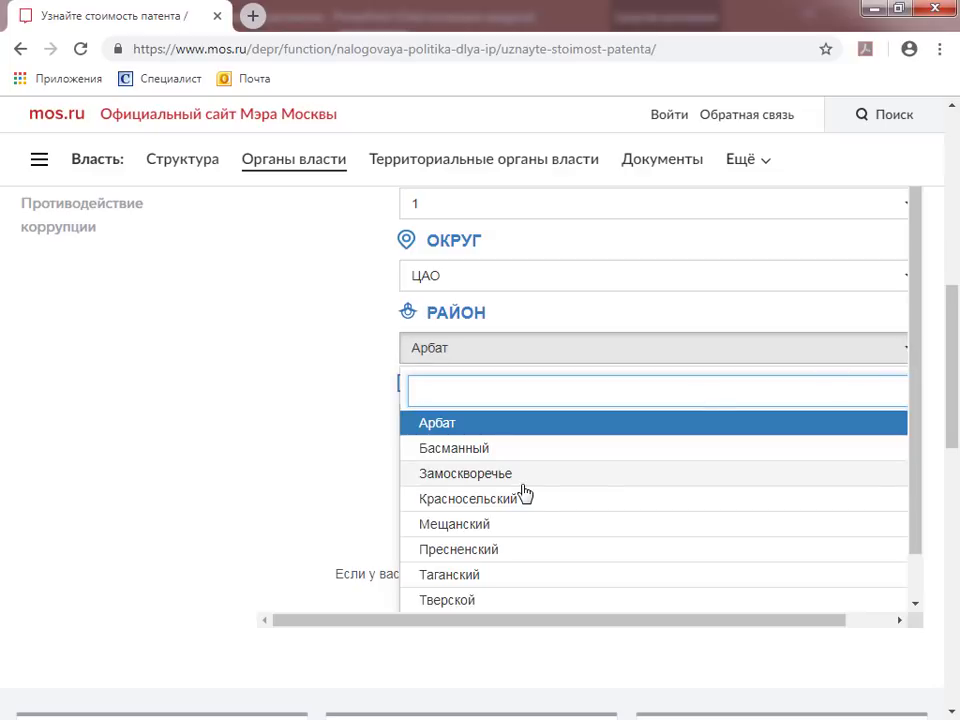
pyautogui.scroll(-1, 578, 514)
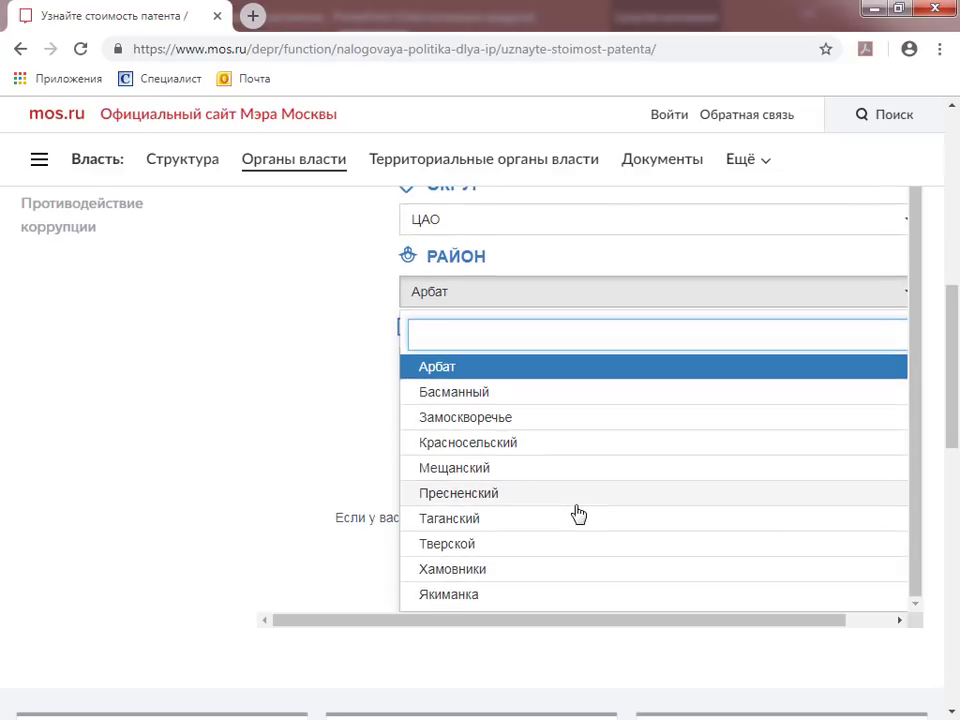
pyautogui.scroll(-2, 578, 514)
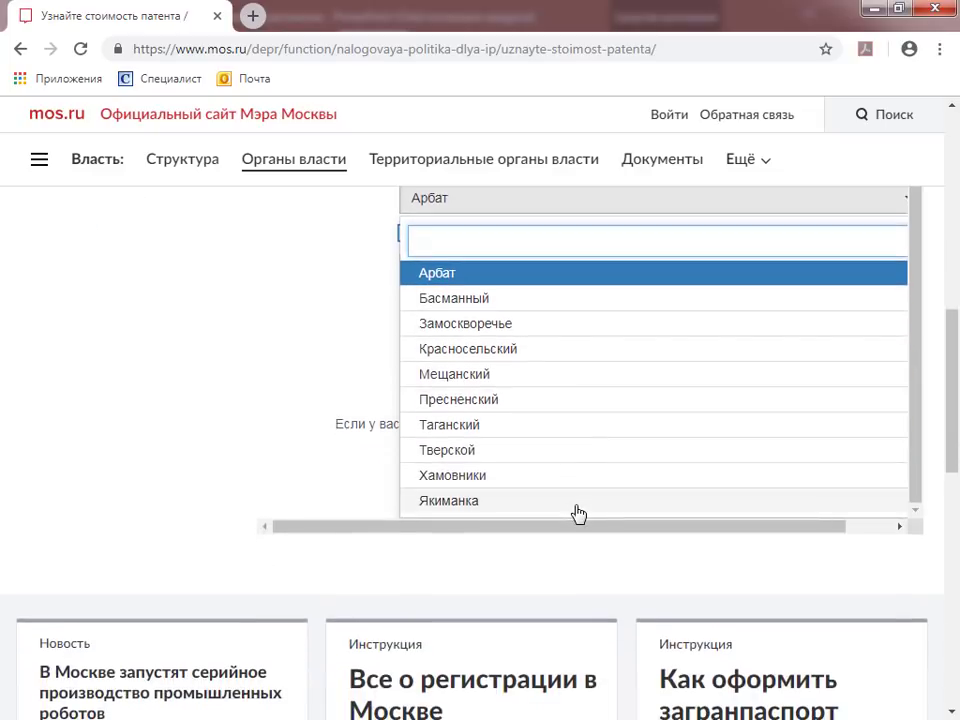
pyautogui.click(433, 501)
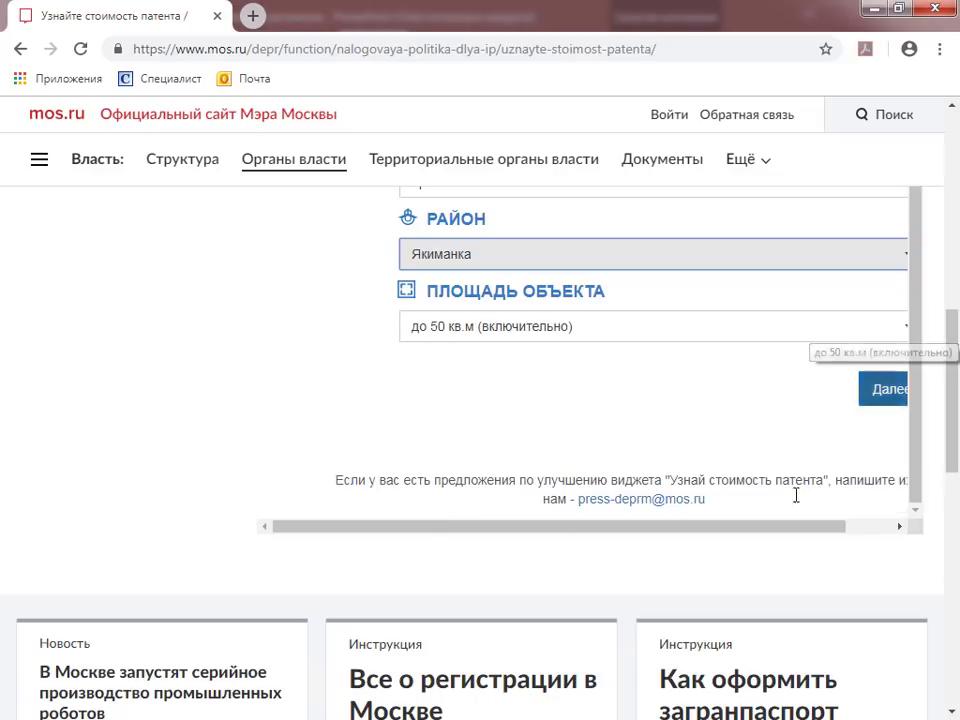
# Calculate the patent cost for Якиманка with the area до 50 кв.м (включительно) and view the full result with its parameters
pyautogui.moveTo(750, 528); pyautogui.dragTo(842, 409)
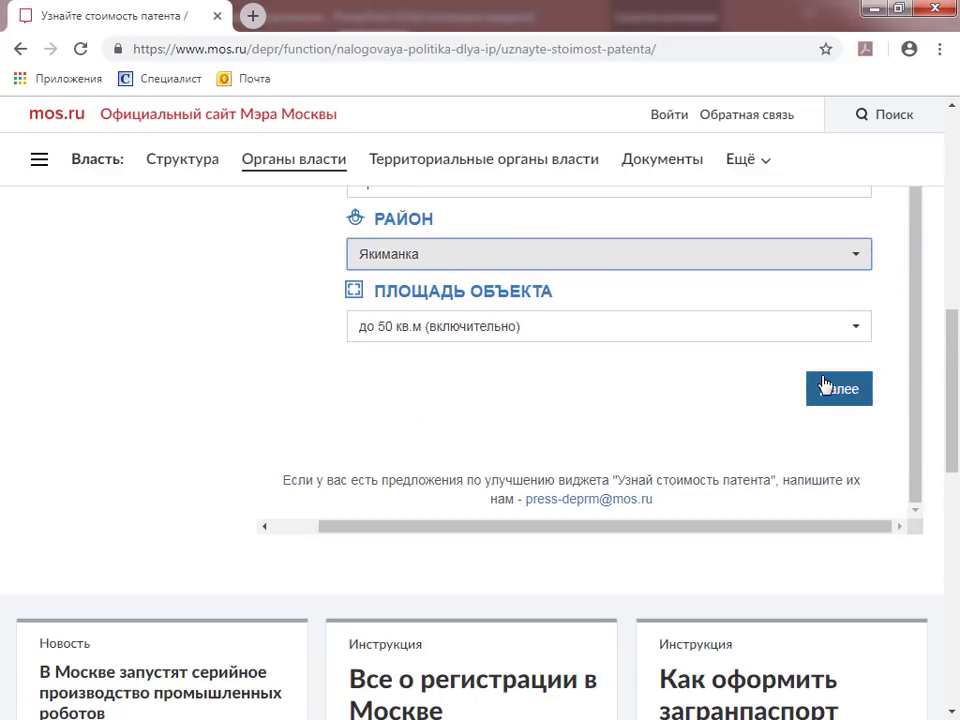
pyautogui.click(825, 386)
pyautogui.scroll(3, 336, 525)
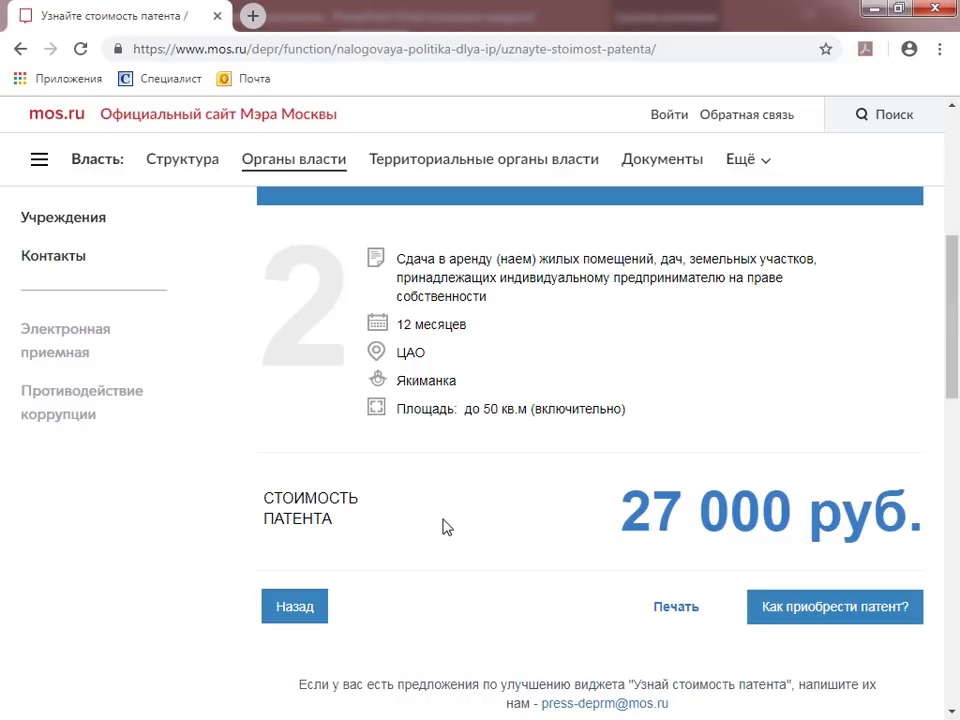
pyautogui.scroll(1, 446, 527)
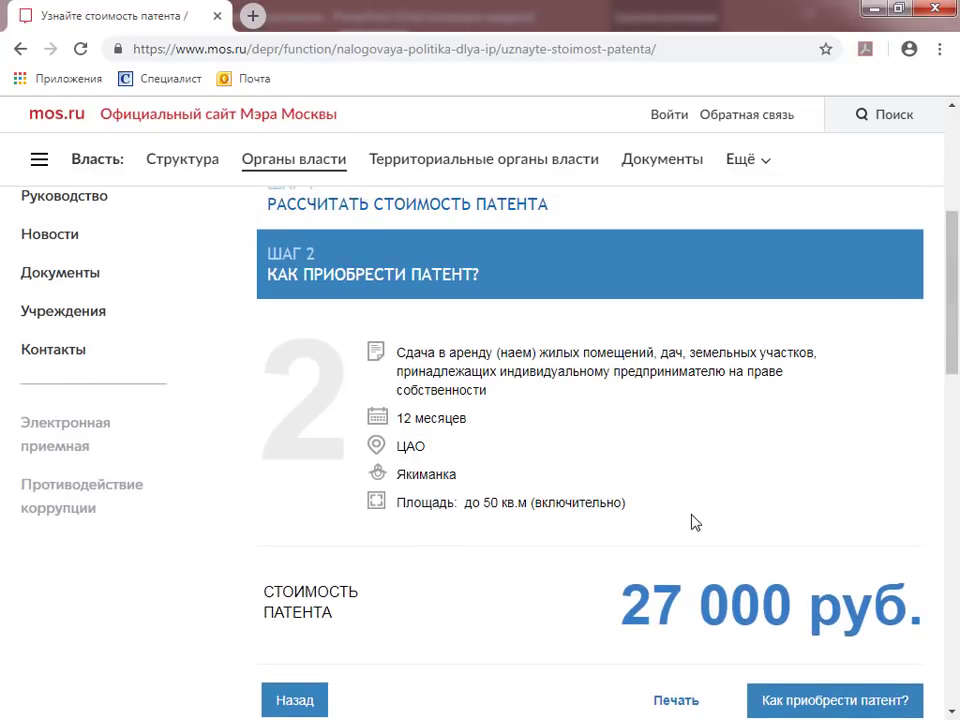
pyautogui.scroll(-1, 700, 520)
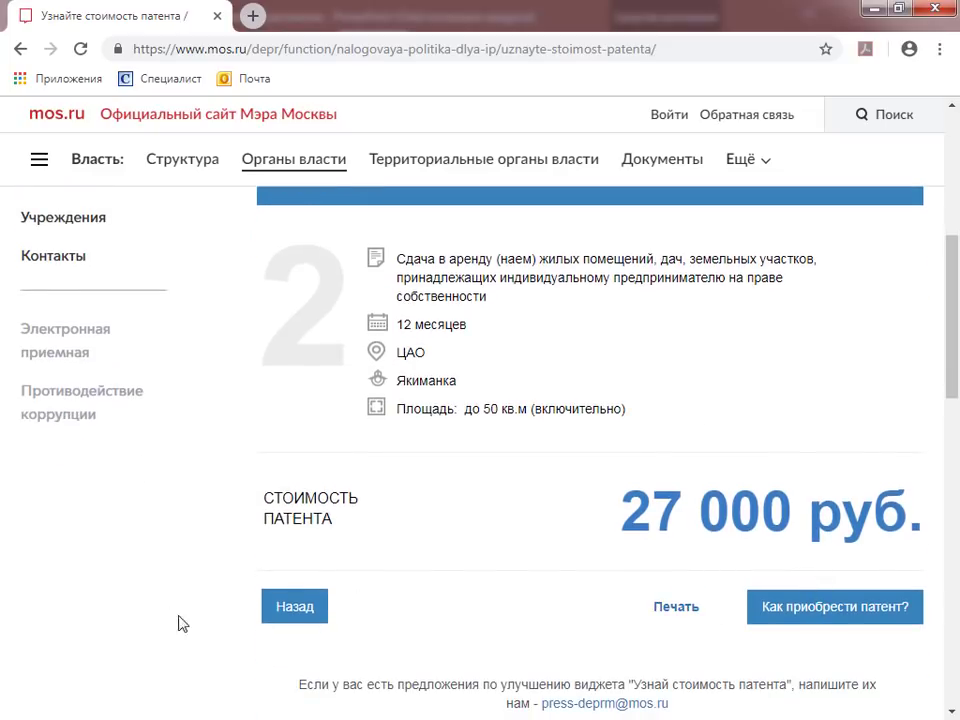
# Return to the form and look through the activity types and spheres, keeping 'Сдача в аренду жилой и нежилой недвижимости'
pyautogui.click(290, 608)
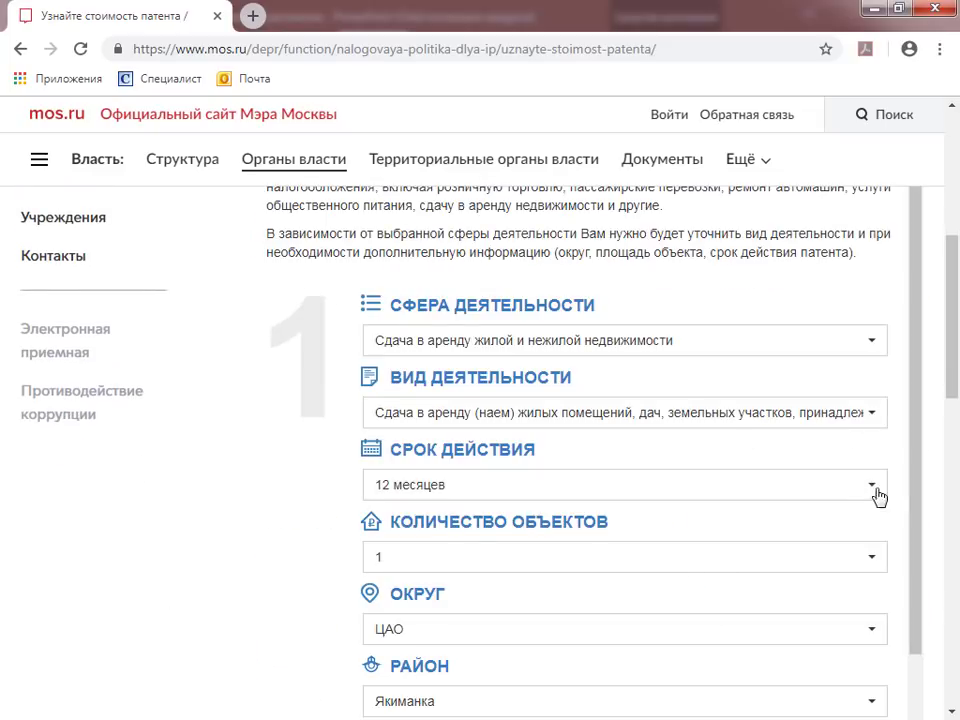
pyautogui.click(876, 418)
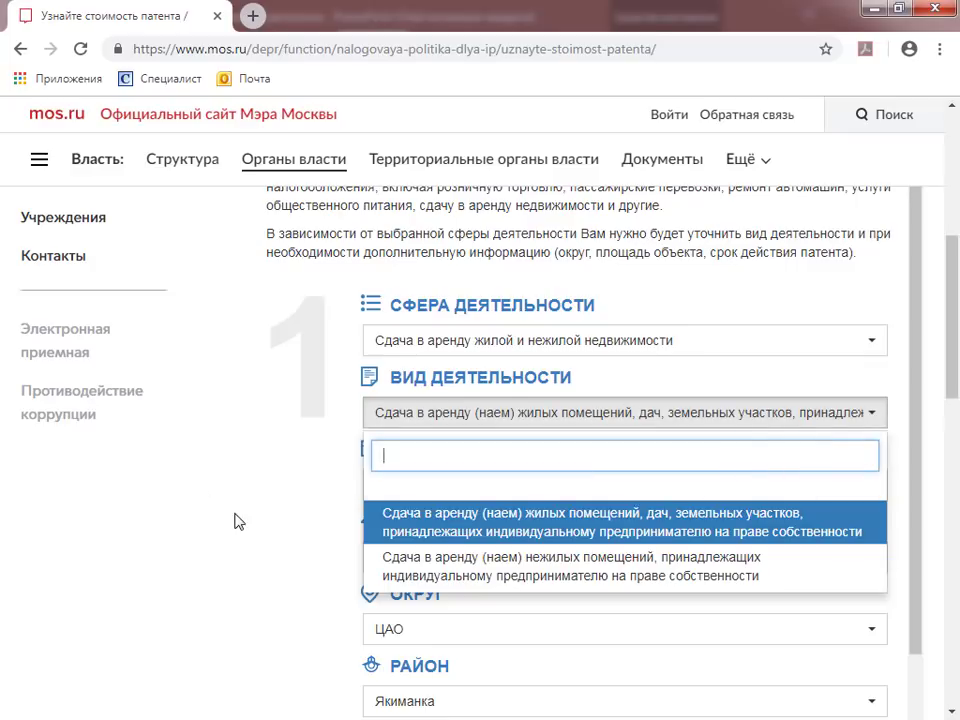
pyautogui.click(870, 342)
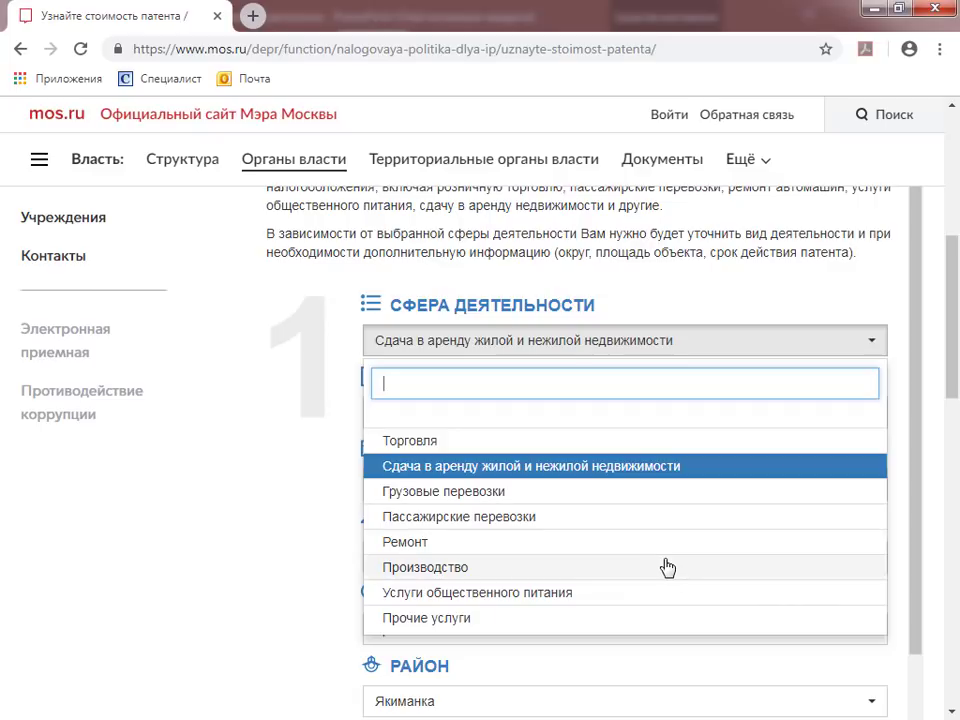
pyautogui.click(630, 474)
pyautogui.scroll(-1, 170, 540)
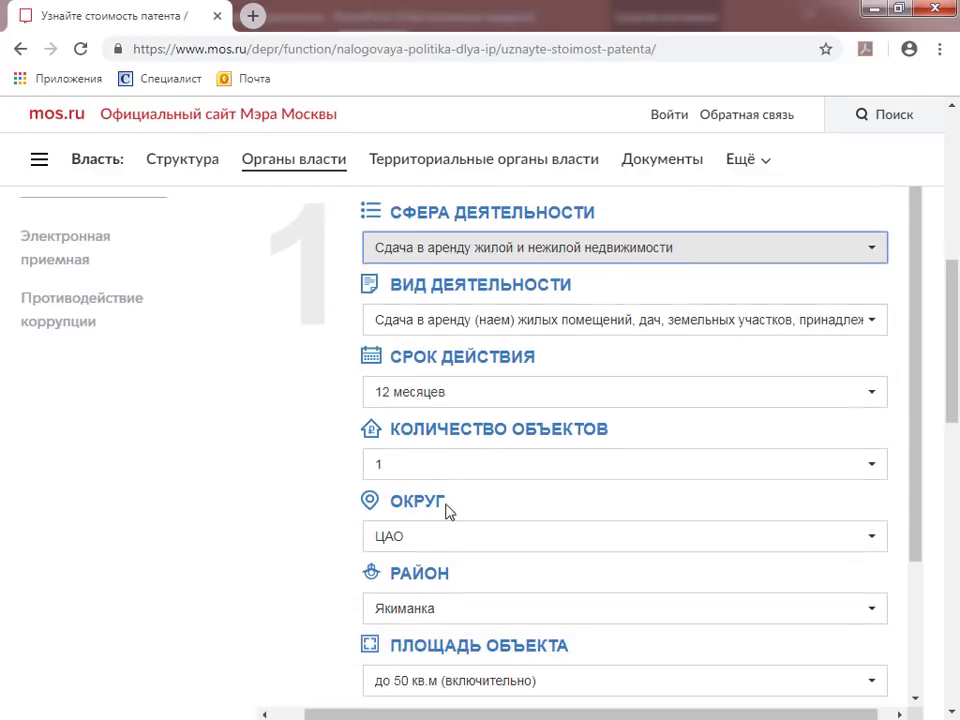
# Change the district to Арбат within ЦАО, then calculate the patent cost and view the result
pyautogui.click(872, 610)
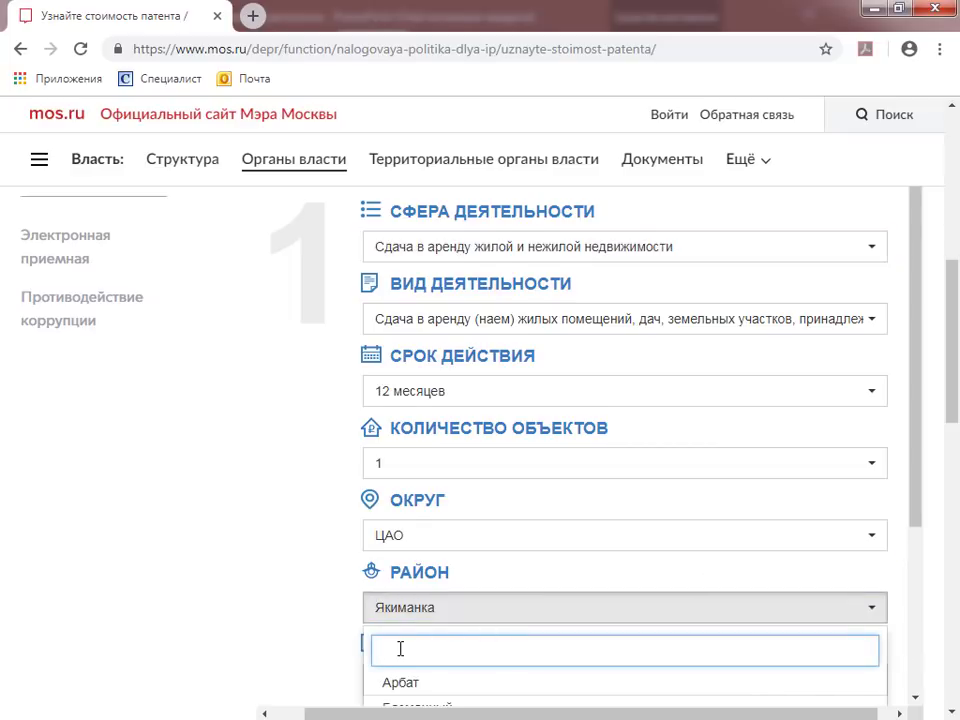
pyautogui.scroll(-1, 410, 632)
pyautogui.click(408, 599)
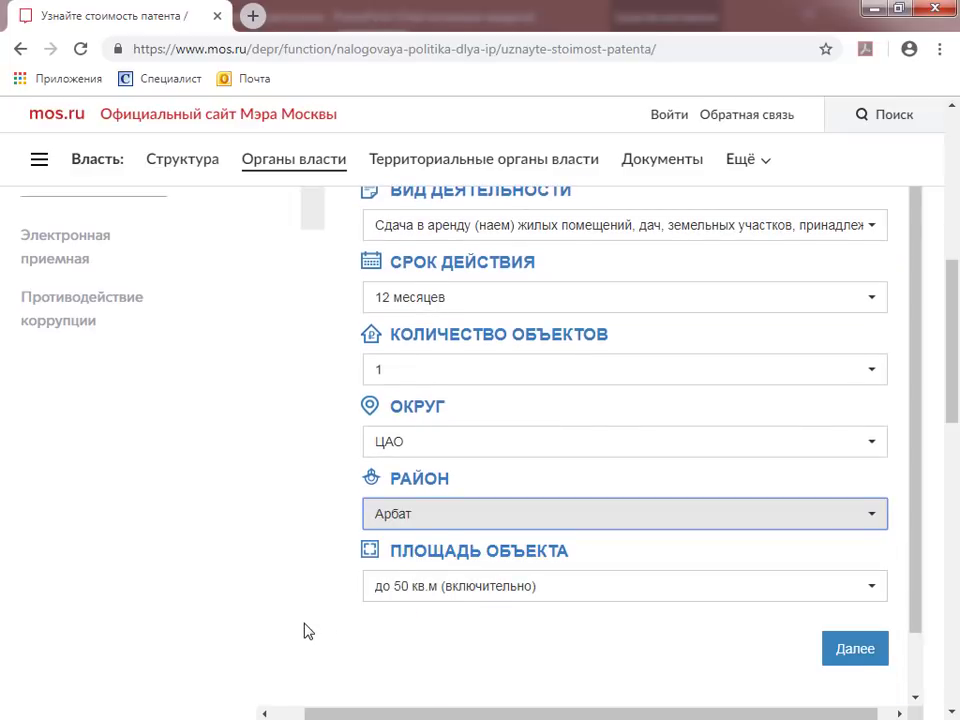
pyautogui.scroll(-1, 308, 630)
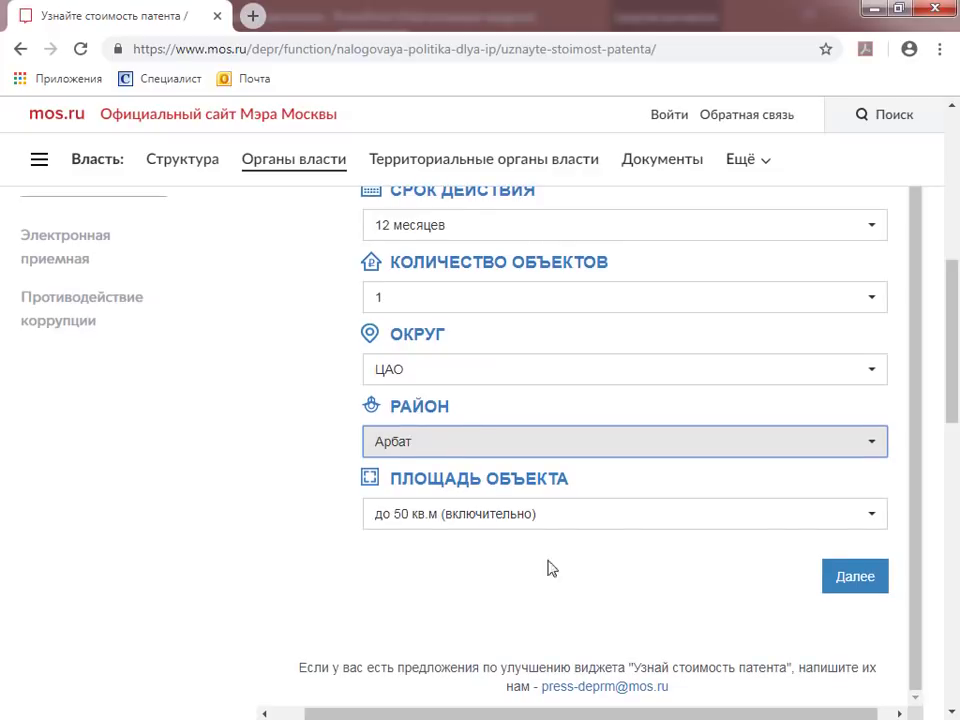
pyautogui.click(856, 578)
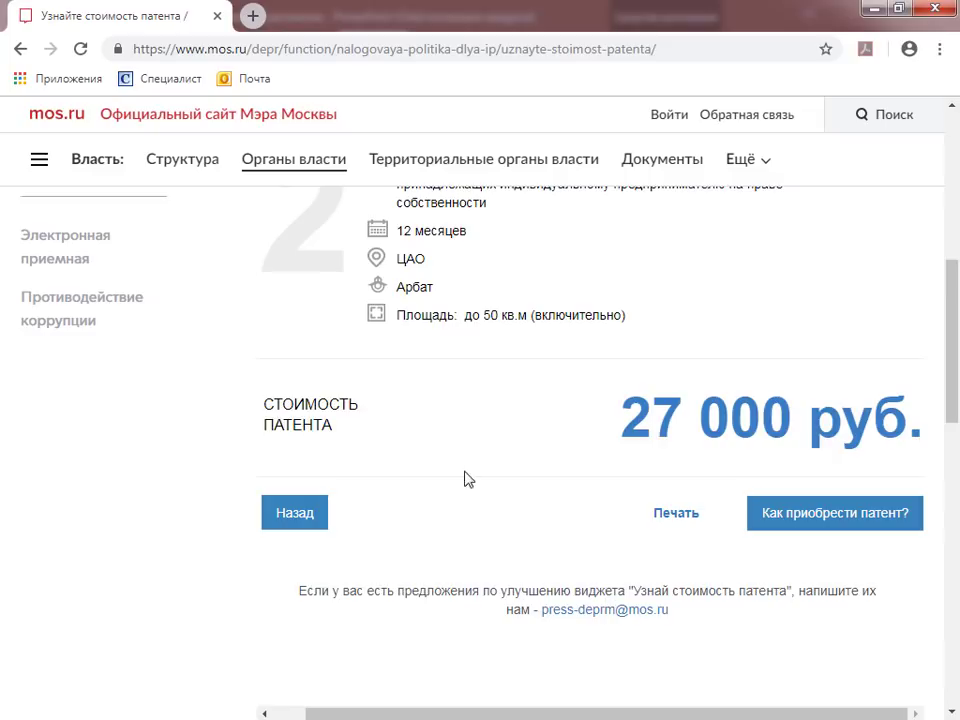
pyautogui.scroll(3, 454, 561)
pyautogui.scroll(-3, 454, 561)
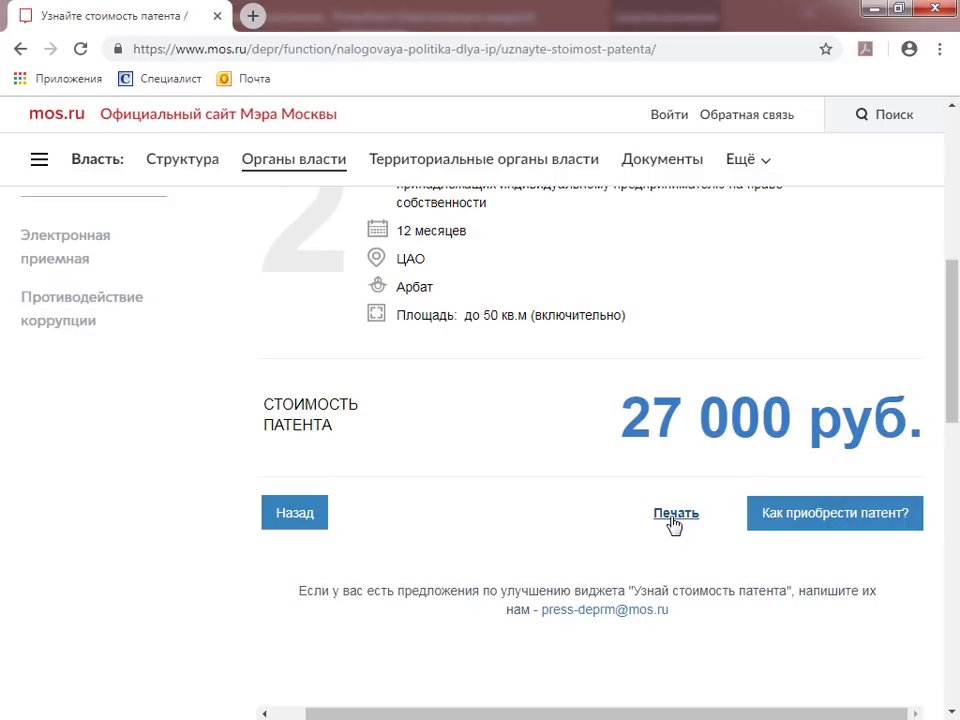
# Go back from the Арбат result to the calculator form and review its selected parameters
pyautogui.click(298, 514)
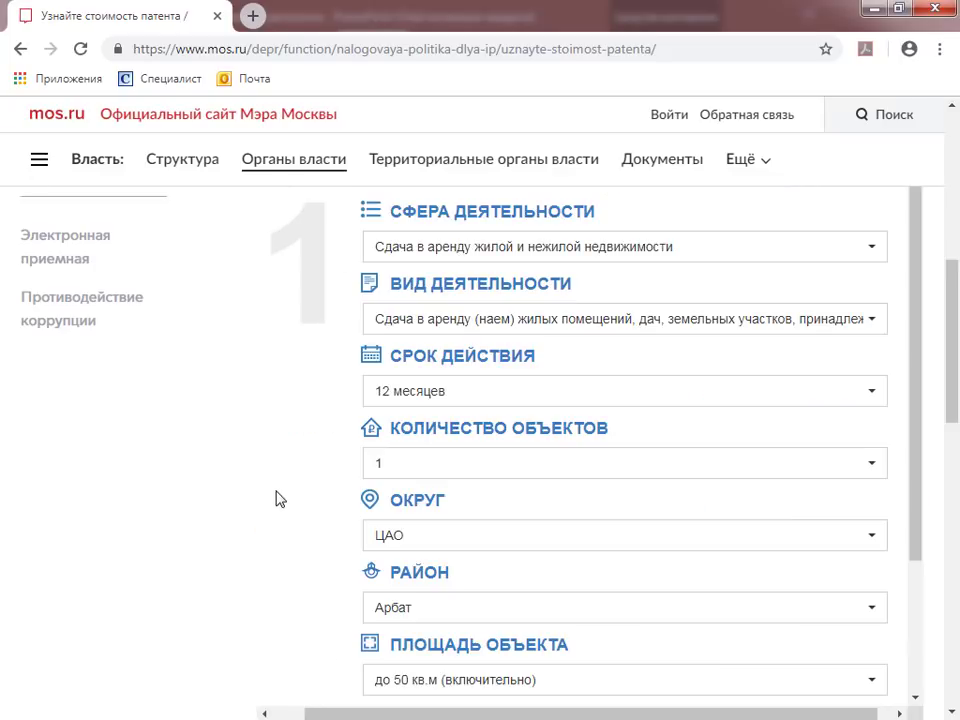
pyautogui.scroll(-2, 277, 499)
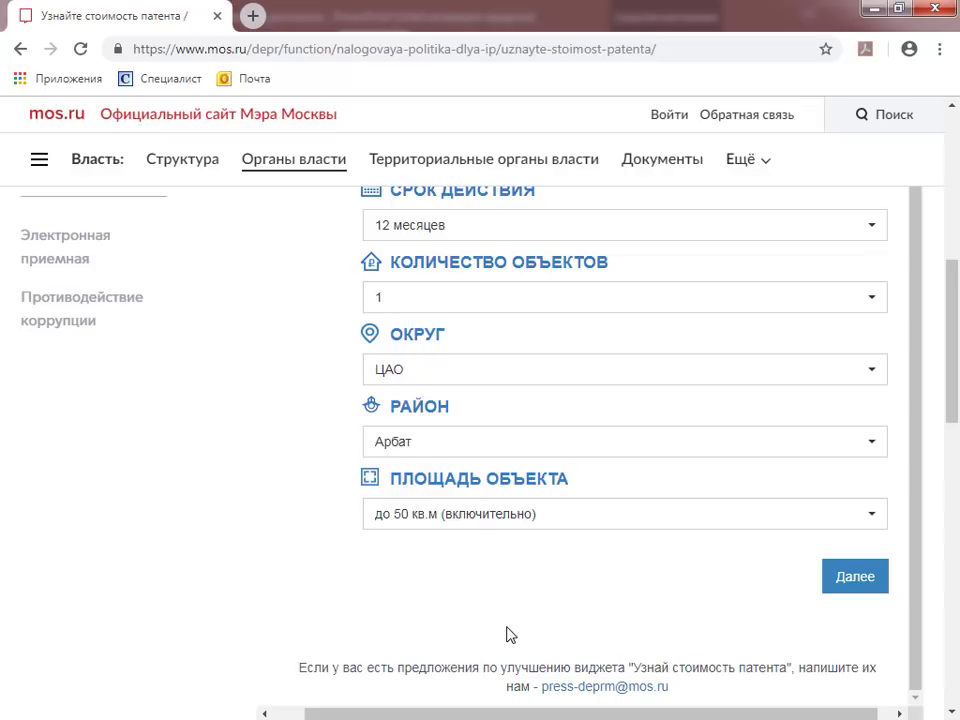
pyautogui.scroll(2, 266, 521)
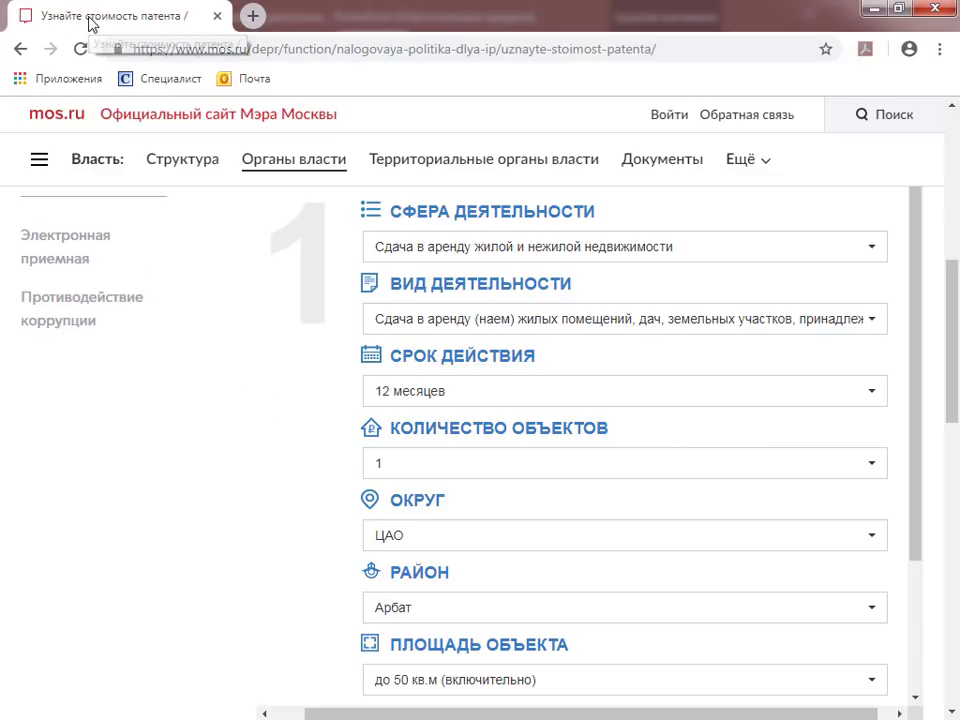
pyautogui.moveTo(92, 18); pyautogui.dragTo(959, 14)
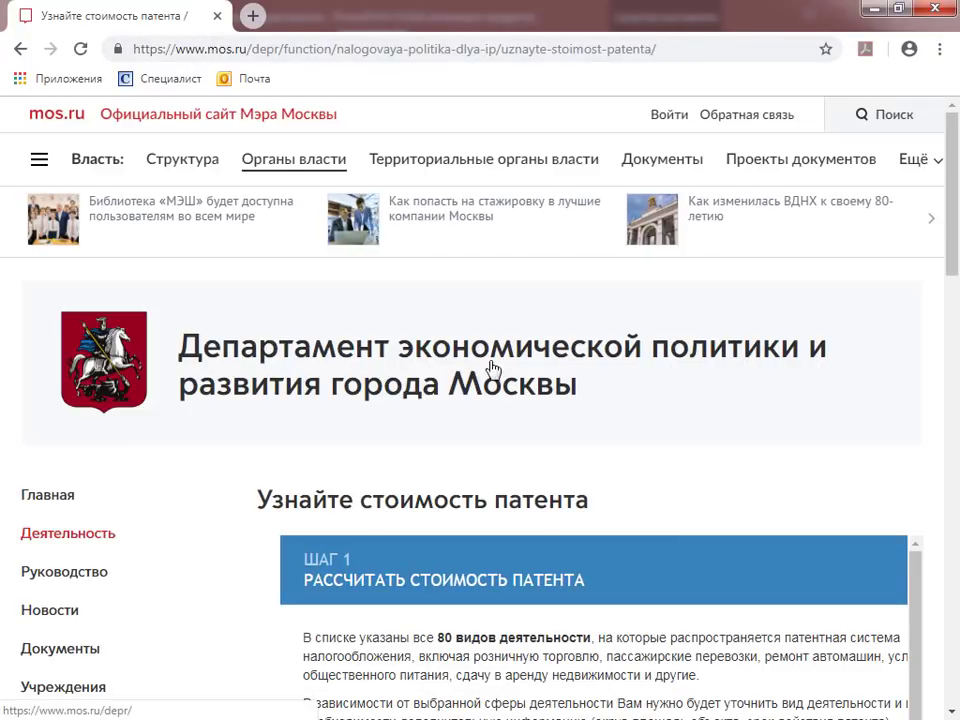
# Set the okrug to ЮАО and the district to Бирюлево Западное for the next calculation
pyautogui.scroll(-1, 180, 292)
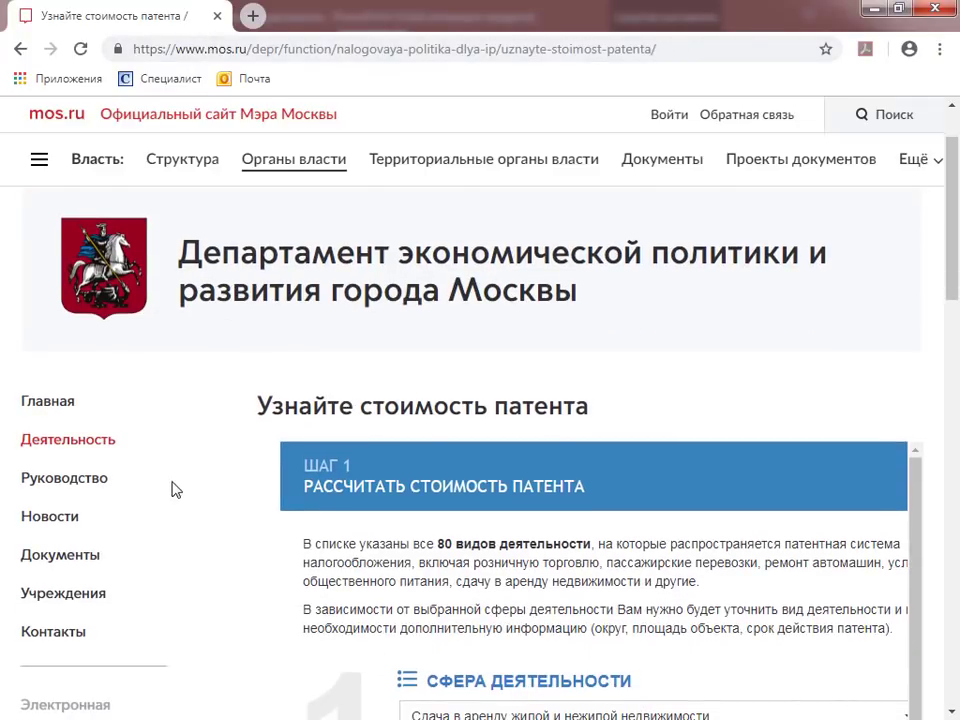
pyautogui.scroll(-5, 210, 478)
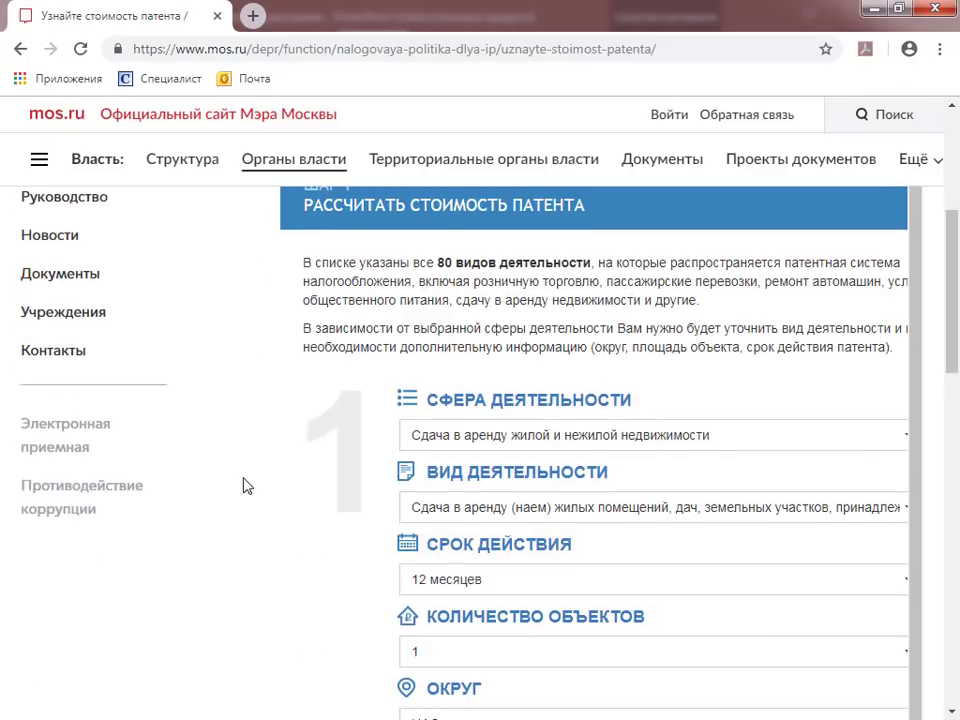
pyautogui.scroll(-1, 266, 484)
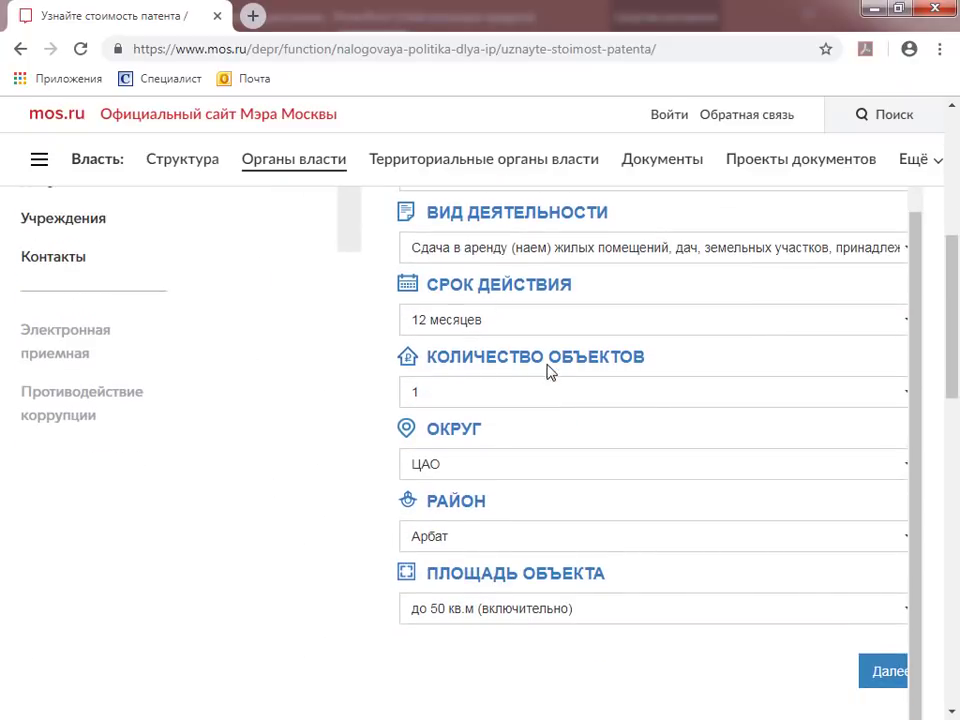
pyautogui.click(905, 477)
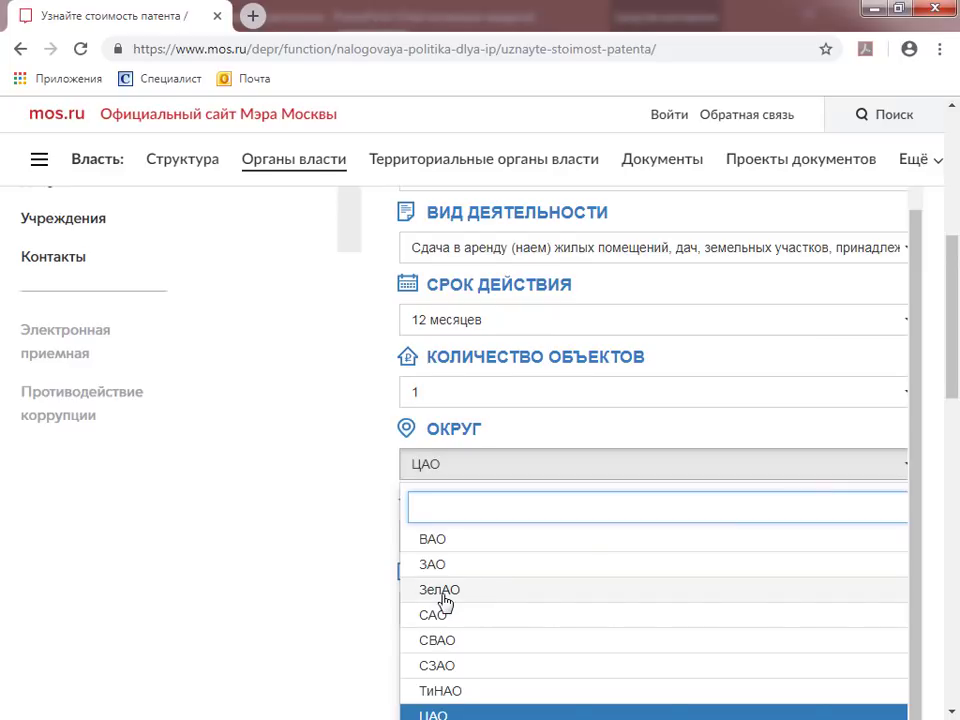
pyautogui.scroll(-1, 444, 603)
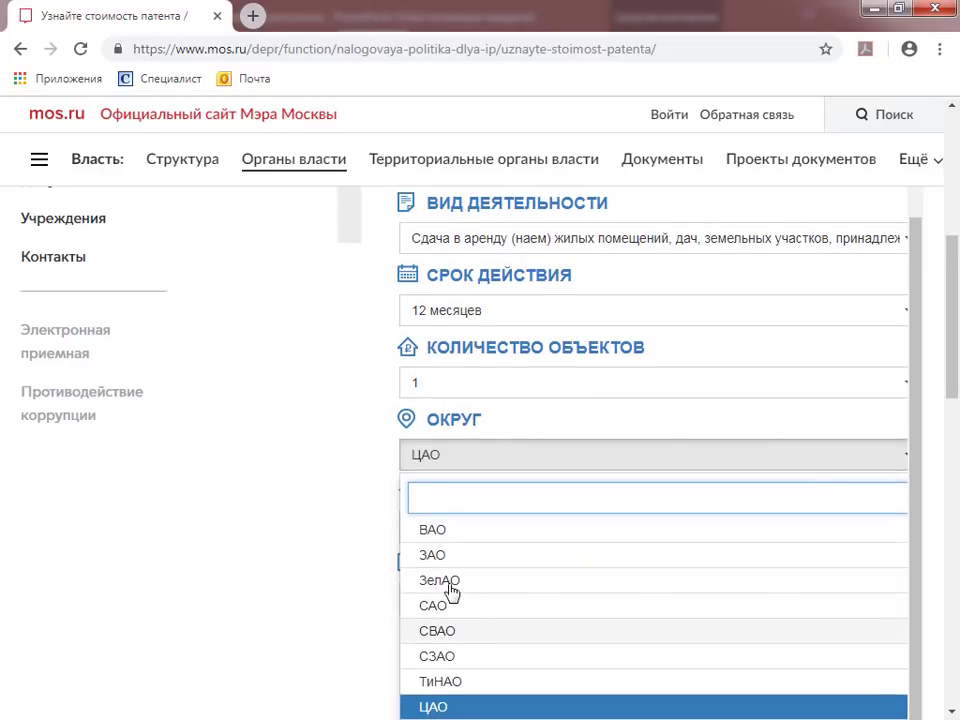
pyautogui.scroll(2, 452, 591)
pyautogui.scroll(-5, 449, 590)
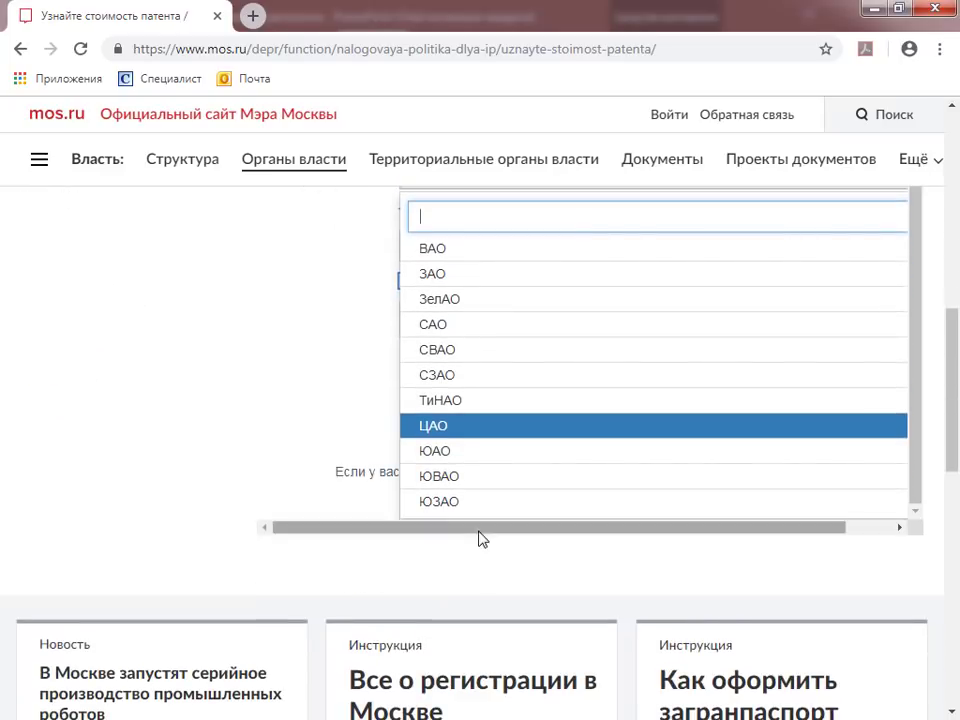
pyautogui.click(445, 480)
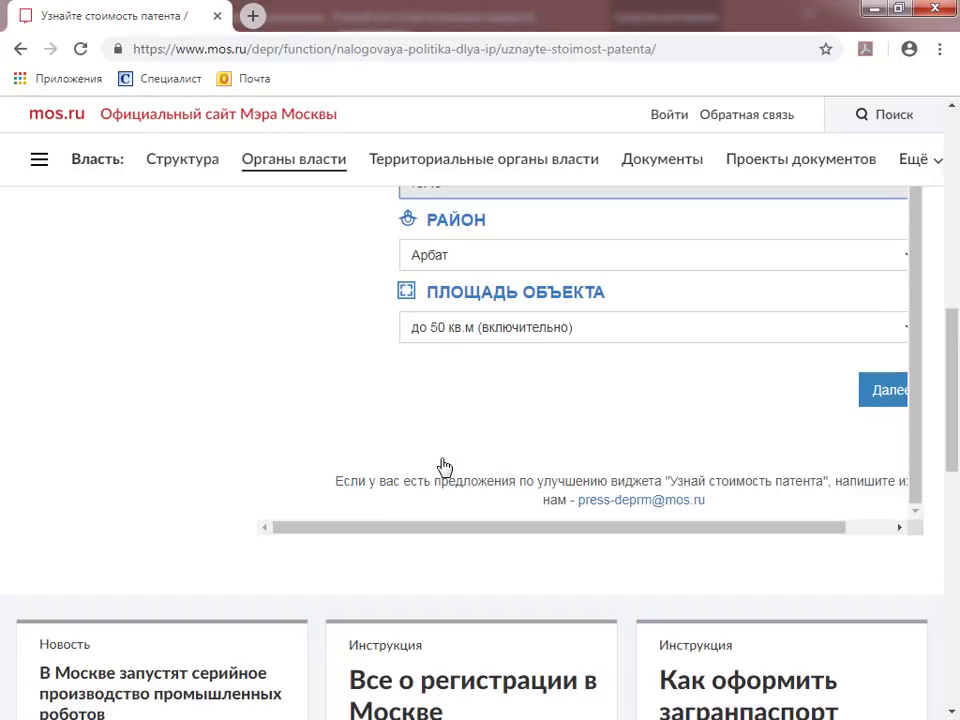
pyautogui.click(907, 263)
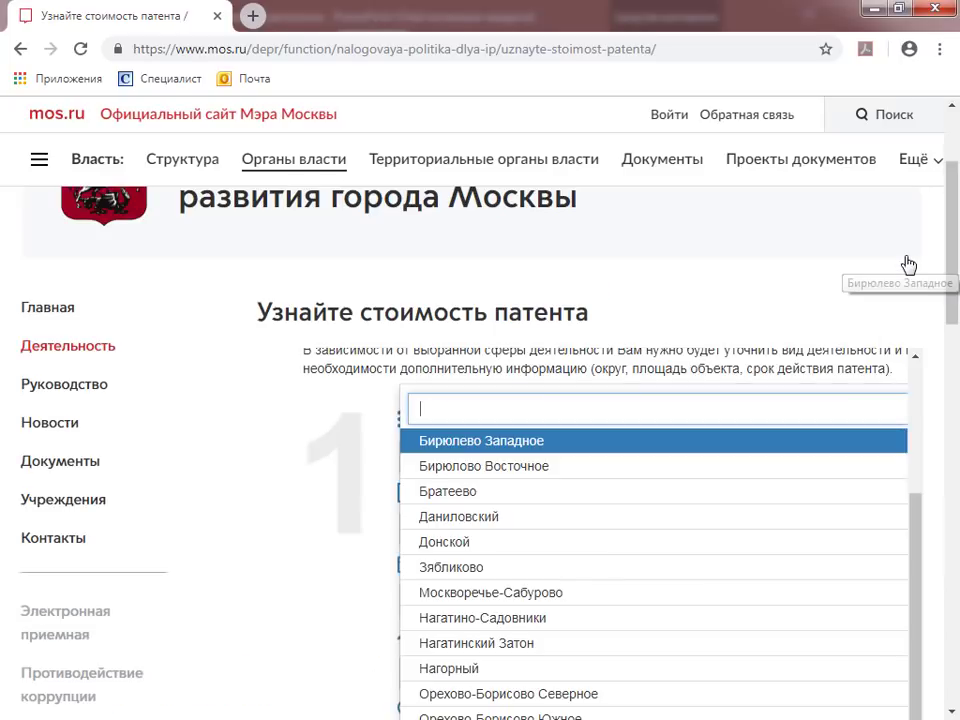
pyautogui.click(521, 450)
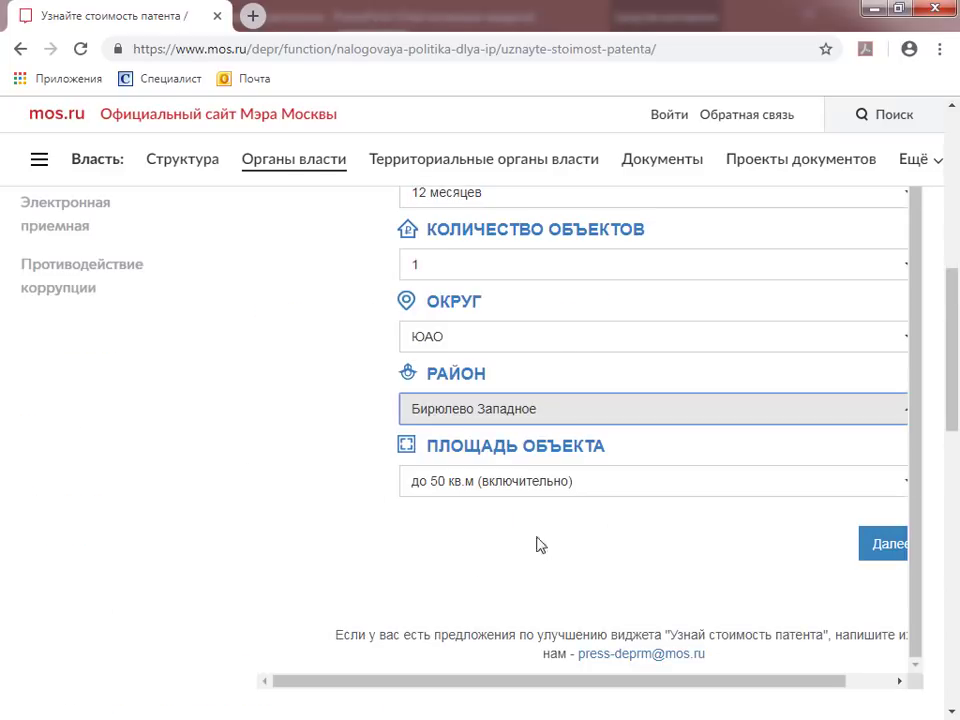
# Calculate the patent cost for Бирюлево Западное and view the result with its parameters
pyautogui.click(868, 546)
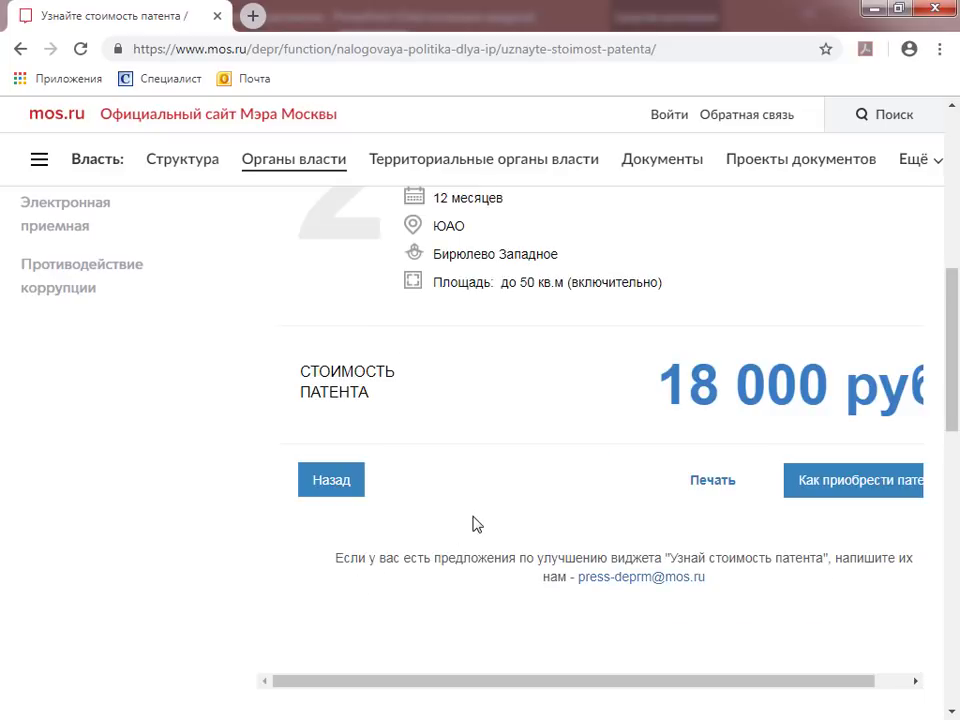
pyautogui.scroll(3, 476, 523)
pyautogui.scroll(-2, 476, 523)
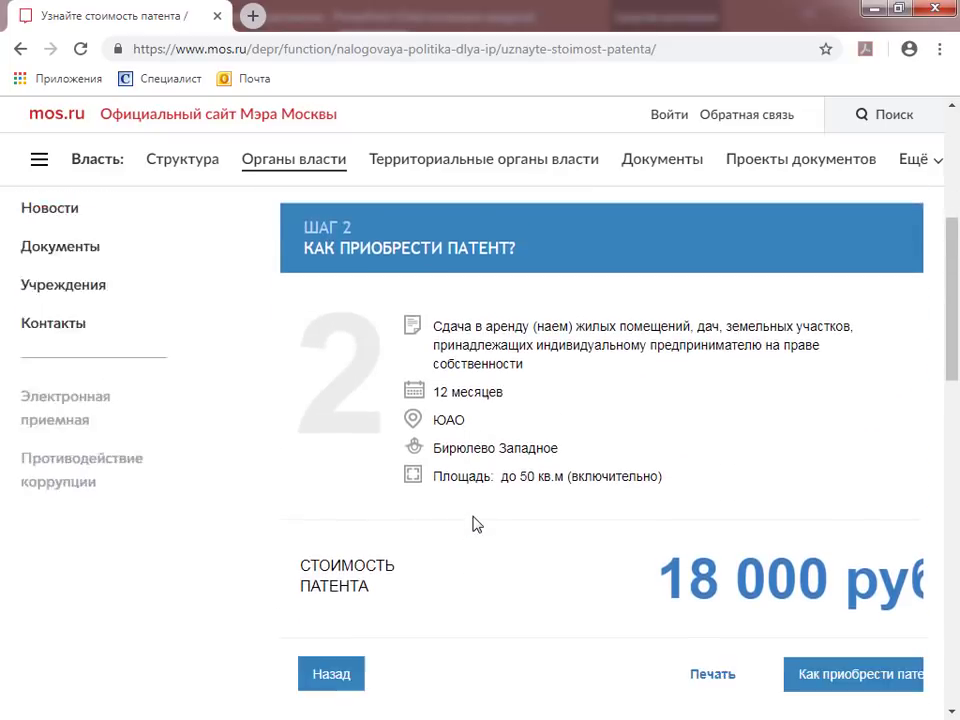
# Return to the form, change the ЮАО district to Зябликово and calculate the patent cost
pyautogui.click(341, 577)
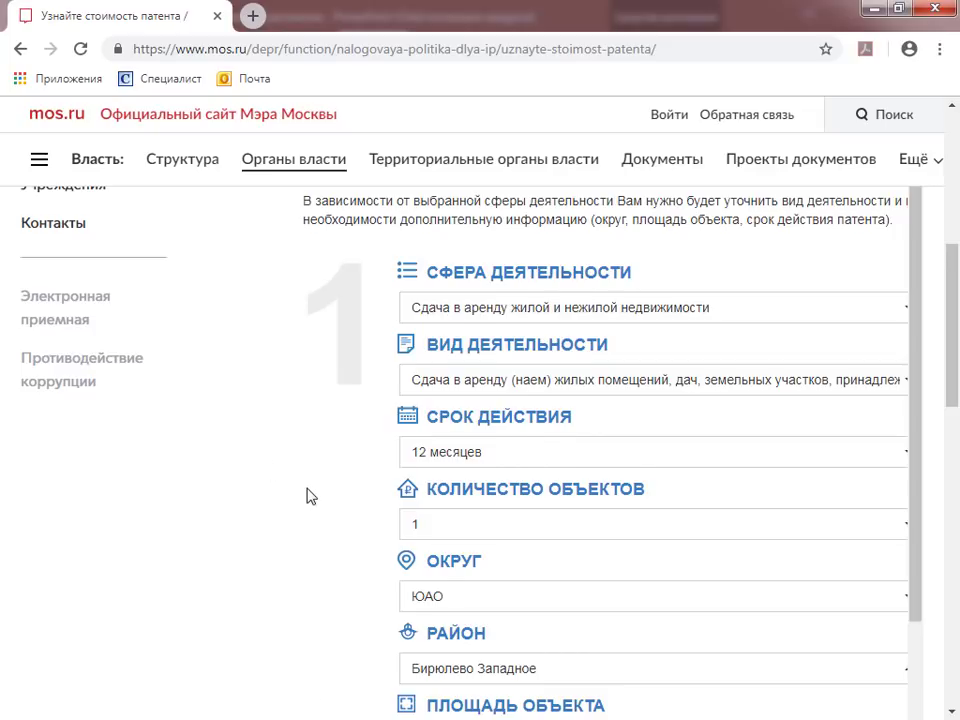
pyautogui.scroll(-2, 311, 496)
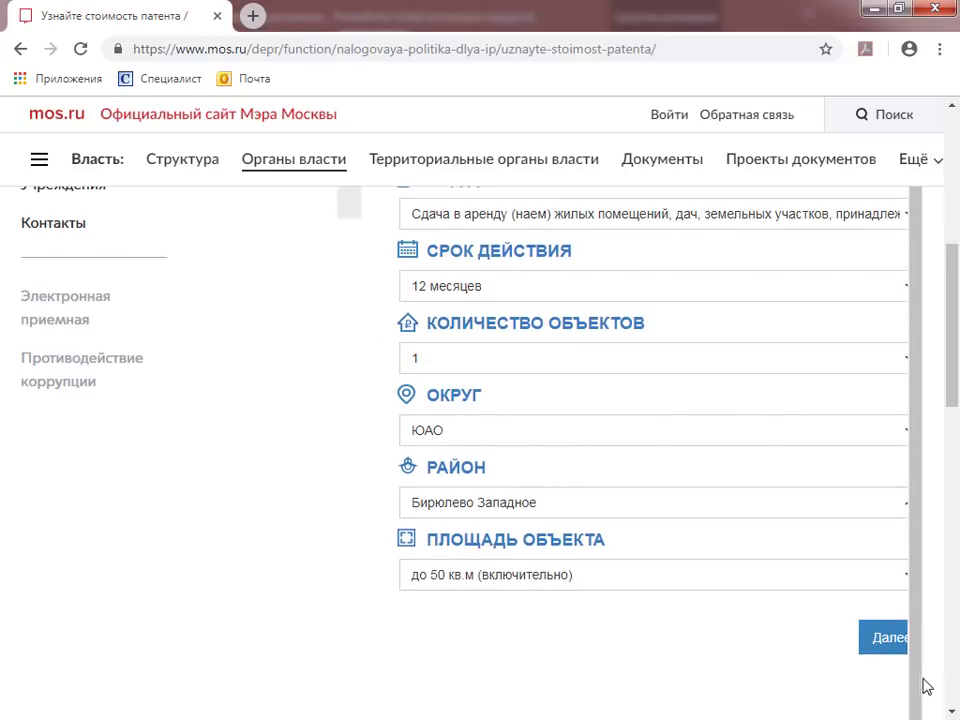
pyautogui.scroll(-2, 321, 635)
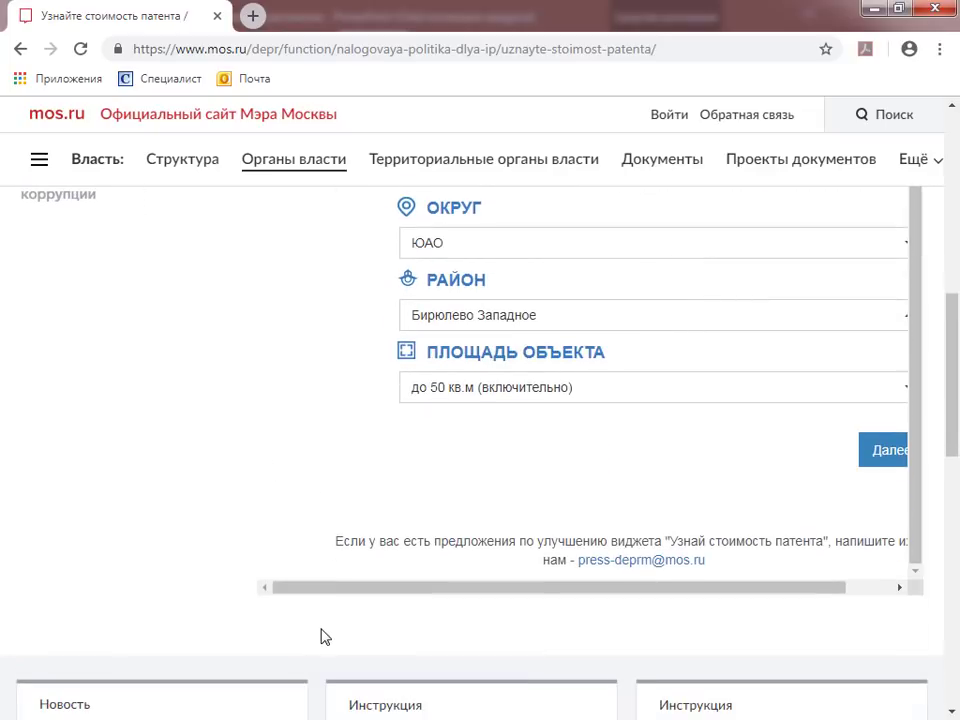
pyautogui.scroll(2, 321, 635)
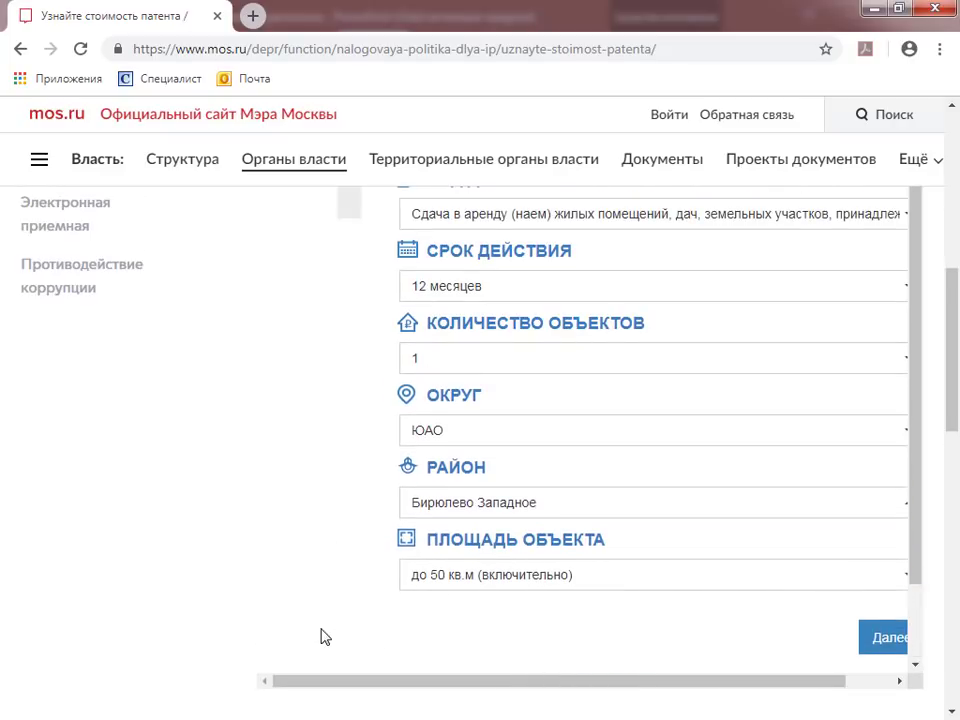
pyautogui.click(901, 514)
pyautogui.scroll(-1, 589, 381)
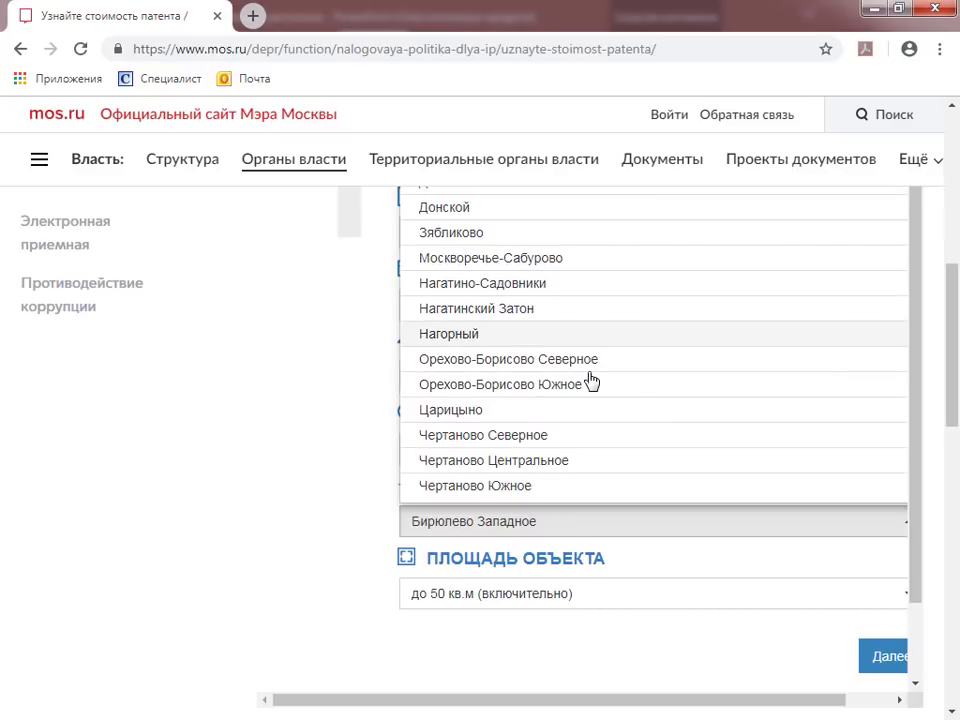
pyautogui.scroll(1, 510, 489)
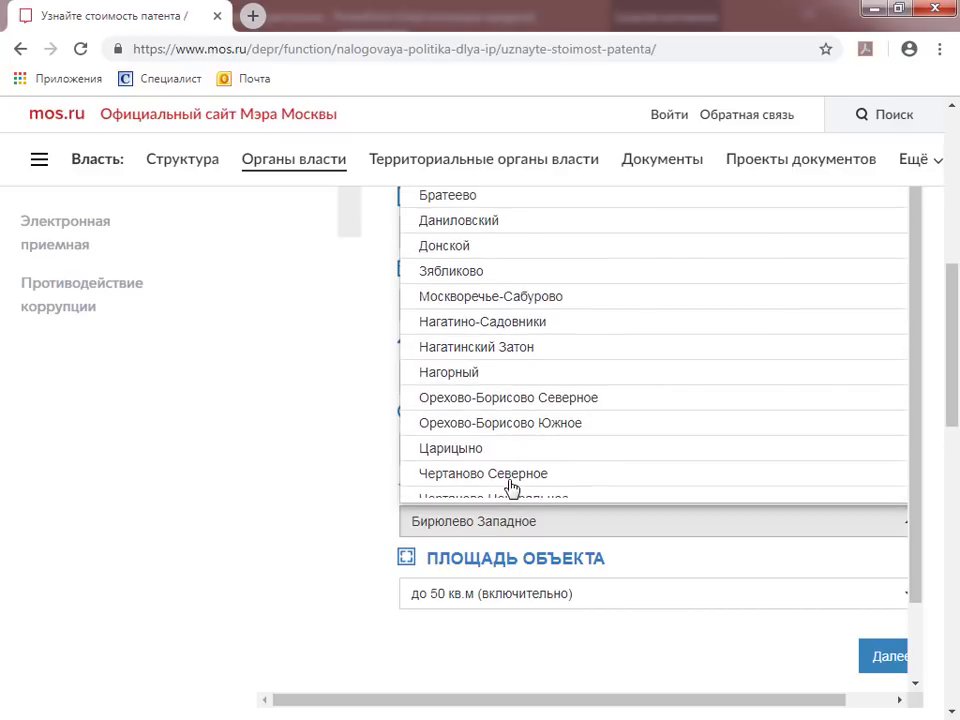
pyautogui.click(444, 271)
pyautogui.click(885, 658)
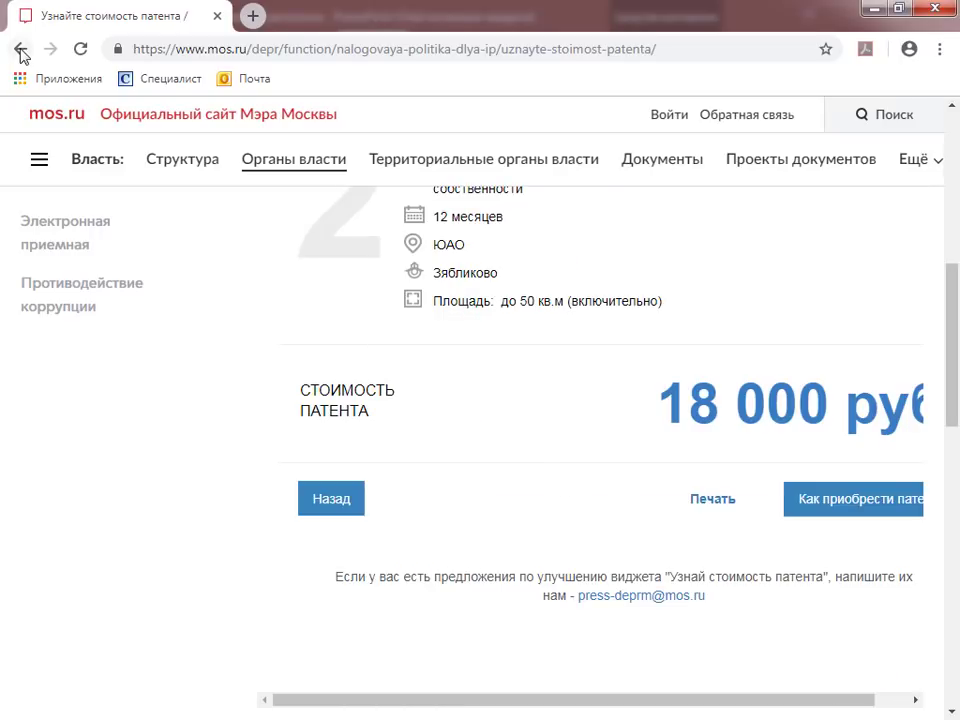
# Return from the Зябликово result to the calculator form and look through the list of ЮАО districts
pyautogui.click(339, 500)
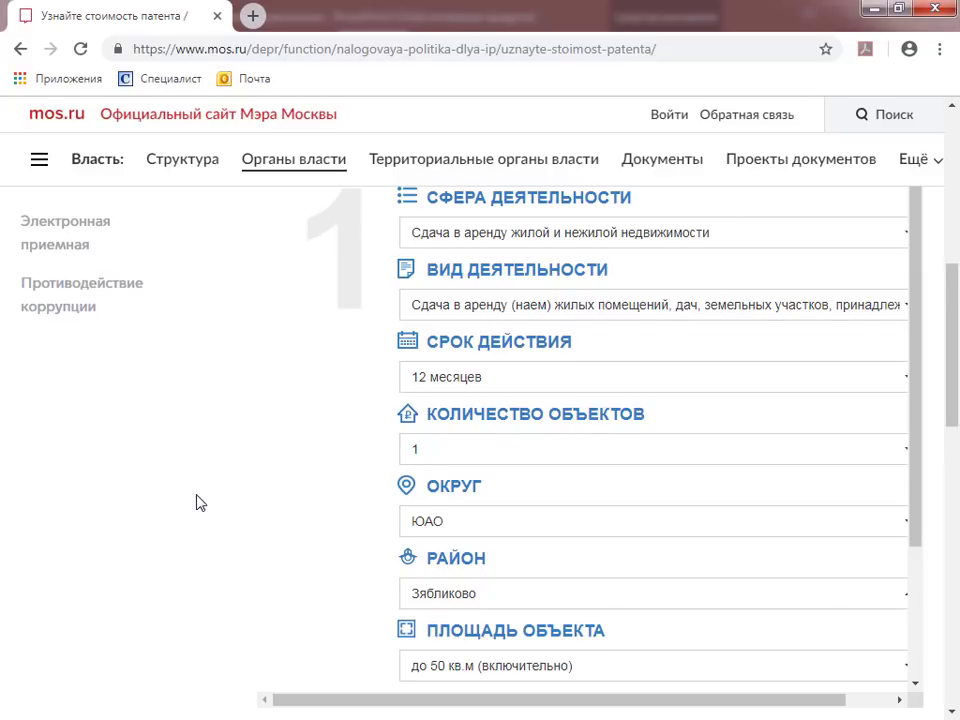
pyautogui.scroll(-1, 200, 502)
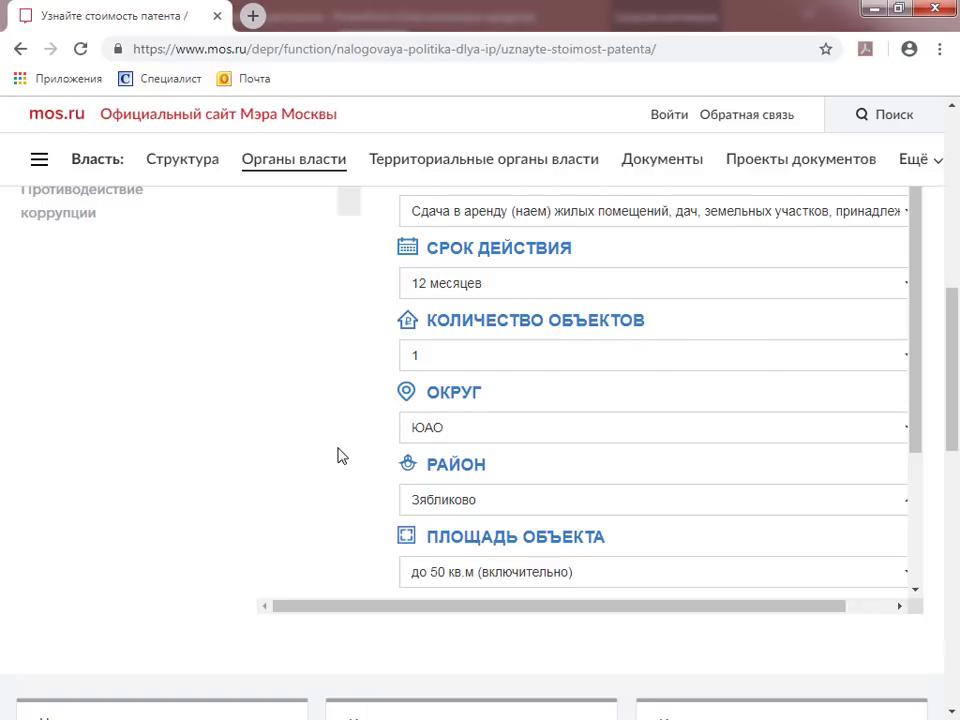
pyautogui.moveTo(699, 607); pyautogui.dragTo(869, 612)
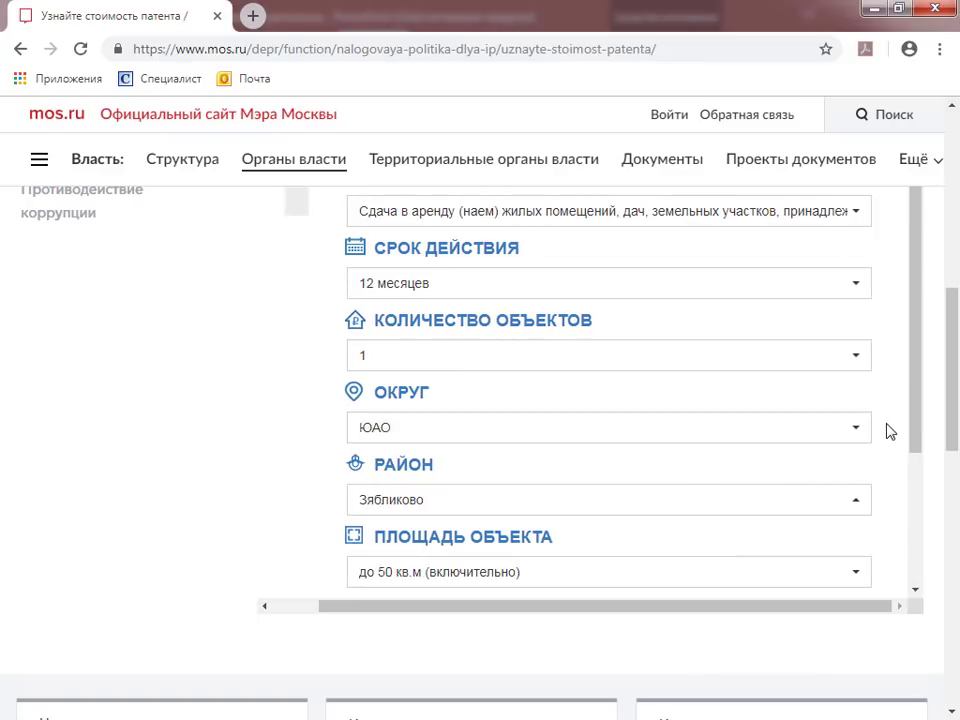
pyautogui.scroll(-2, 890, 431)
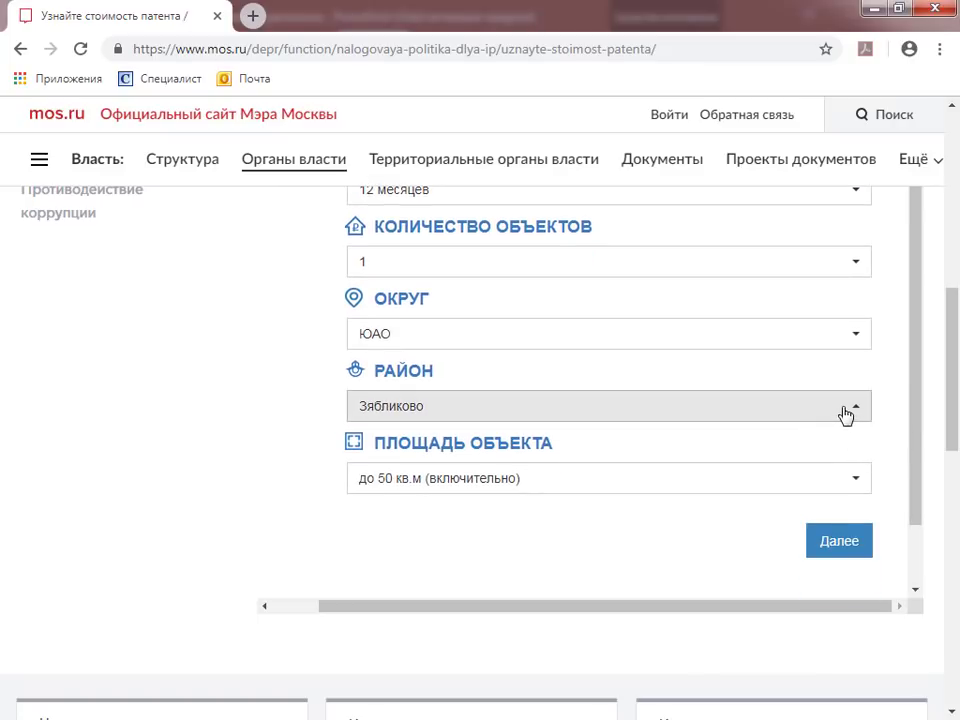
pyautogui.click(859, 409)
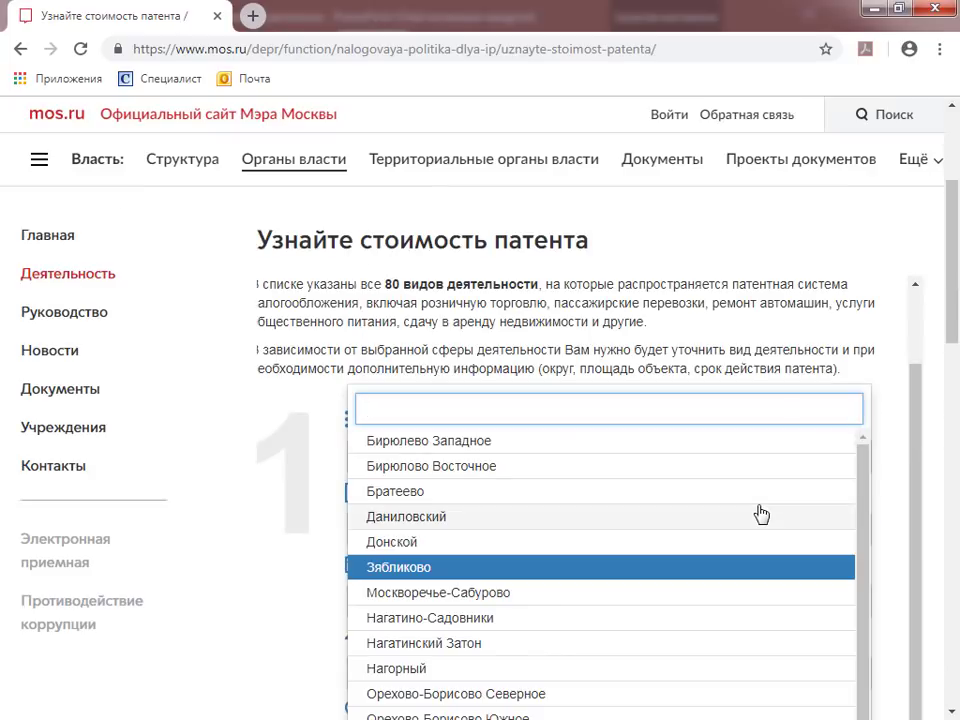
pyautogui.scroll(-1, 760, 513)
pyautogui.scroll(-1, 760, 513)
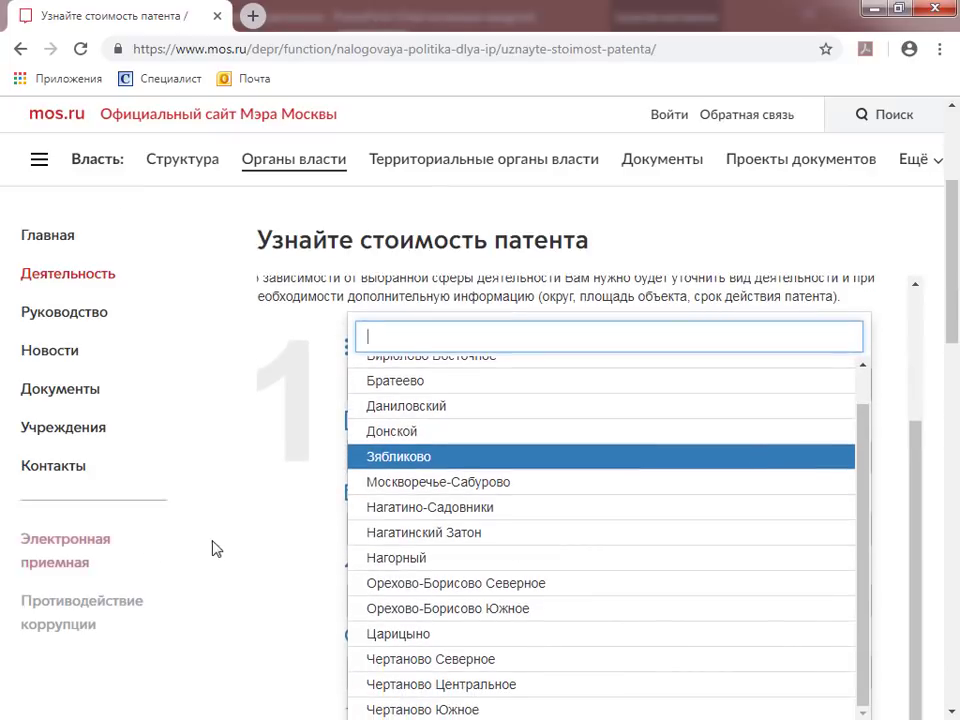
pyautogui.click(287, 551)
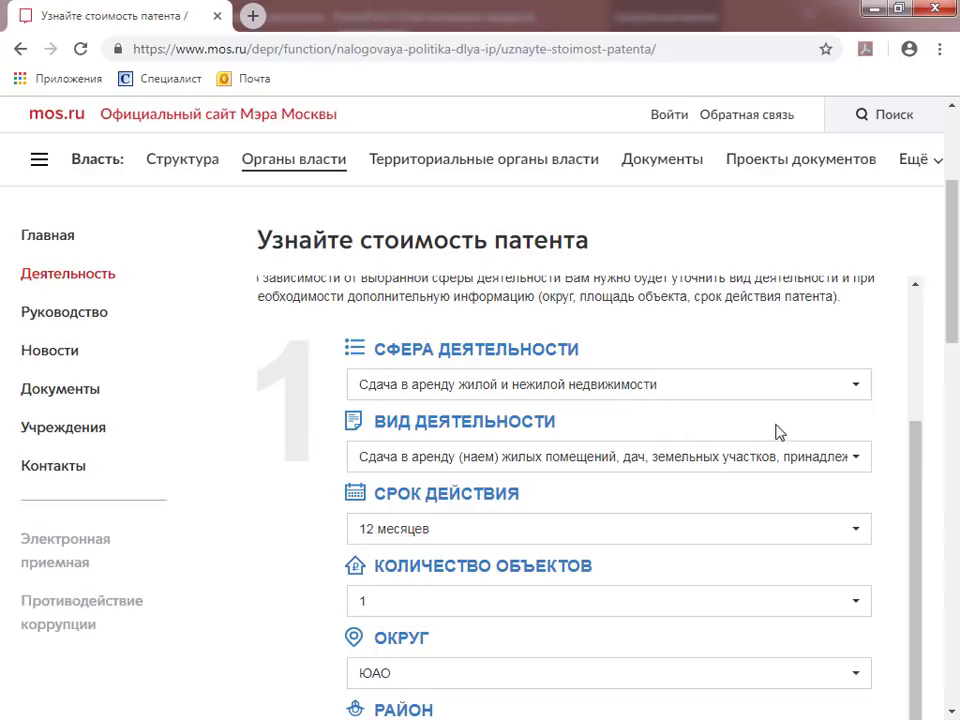
# Set the okrug to ЮВАО with Выхино-Жулебино as the district for the next calculation
pyautogui.scroll(-2, 785, 425)
pyautogui.click(860, 580)
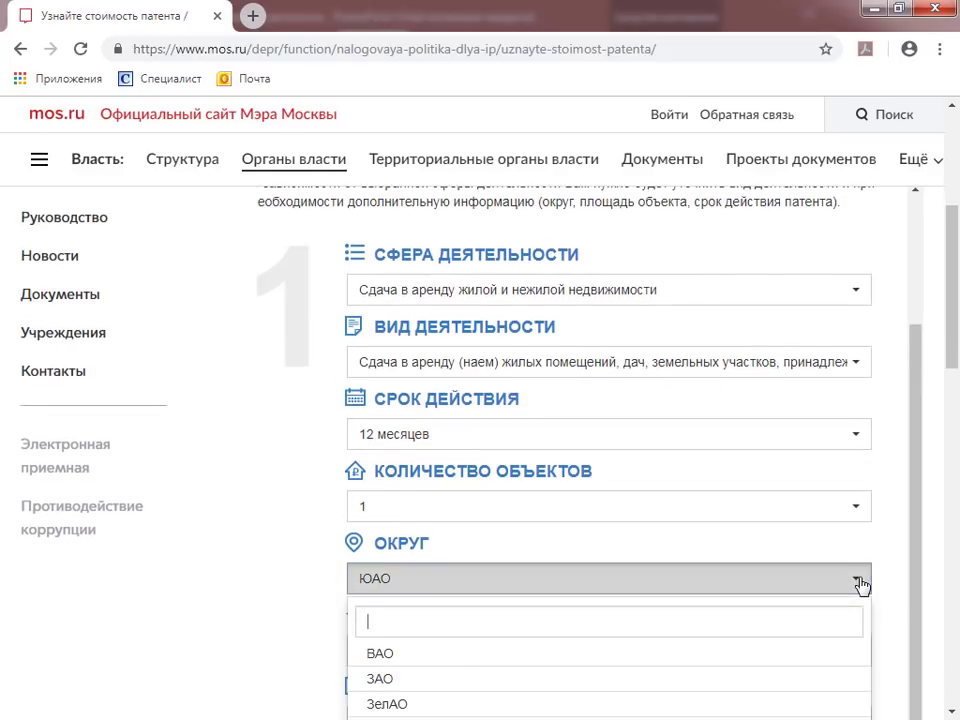
pyautogui.scroll(-2, 694, 570)
pyautogui.scroll(-2, 512, 538)
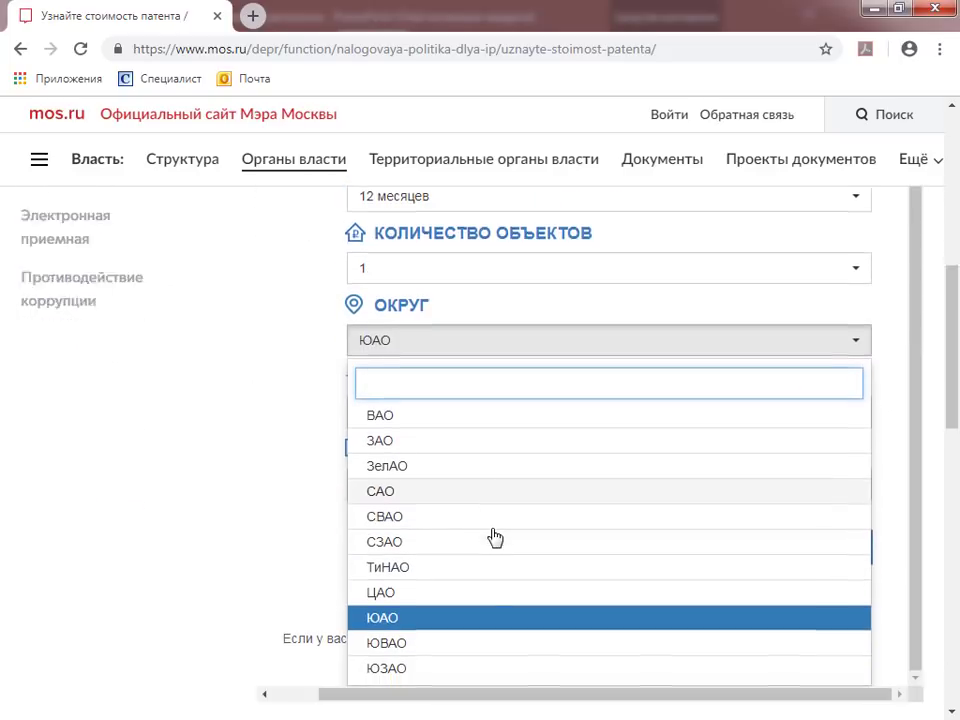
pyautogui.click(396, 600)
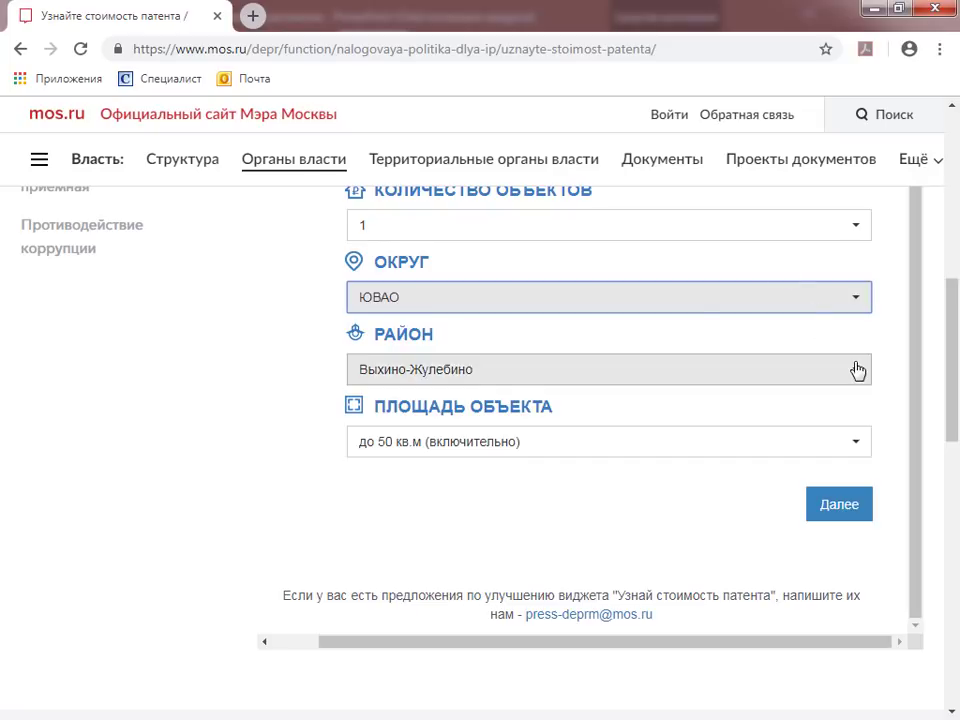
pyautogui.click(855, 369)
pyautogui.click(333, 449)
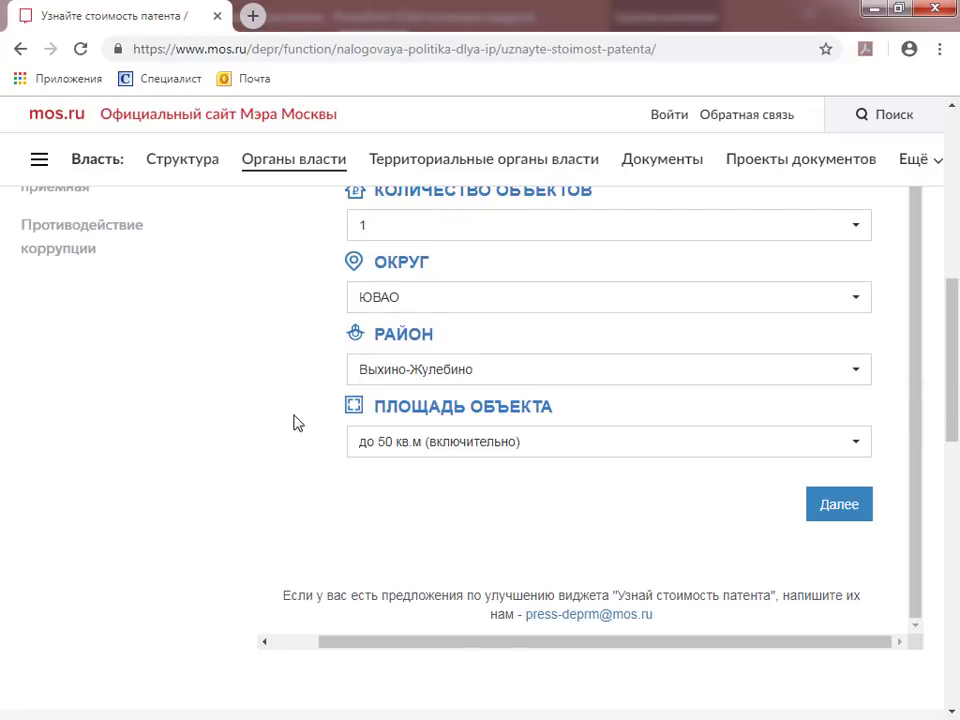
# Calculate the patent cost for Выхино-Жулебино and view the result with its parameters
pyautogui.scroll(4, 246, 476)
pyautogui.scroll(-4, 249, 478)
pyautogui.click(840, 522)
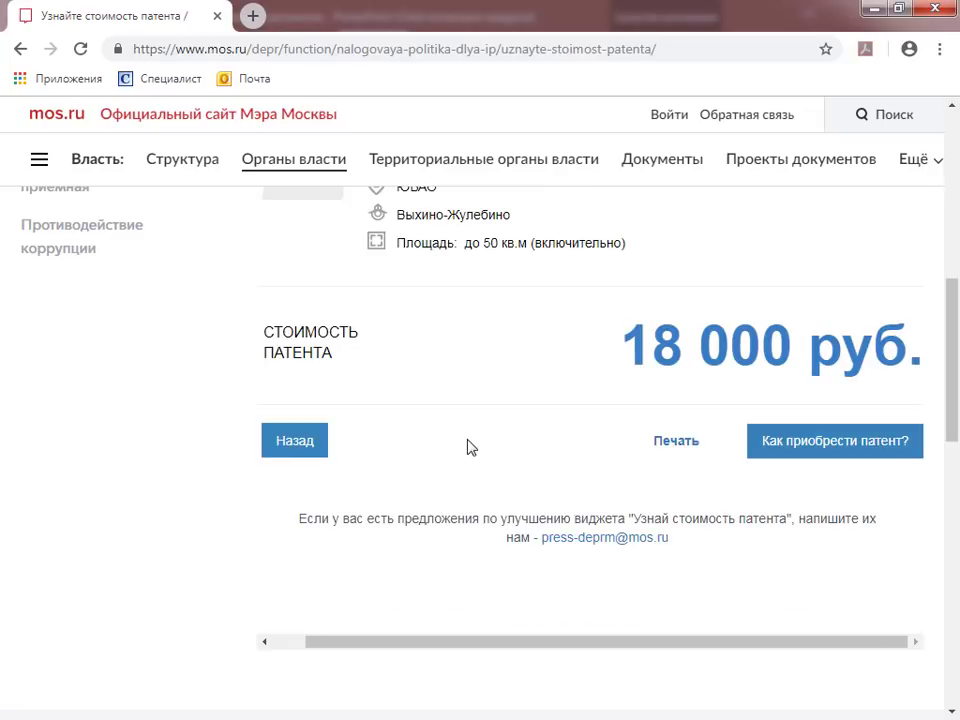
pyautogui.scroll(3, 468, 446)
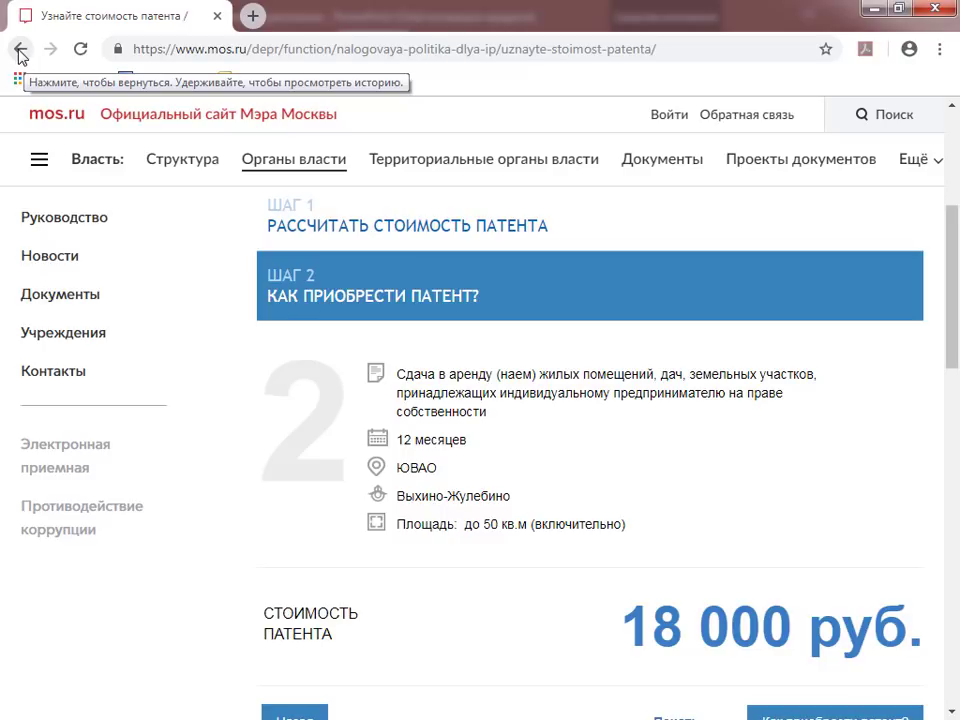
# Go back from the Выхино-Жулебино result to the form and view the activity types available for property rental
pyautogui.scroll(-2, 306, 566)
pyautogui.click(300, 540)
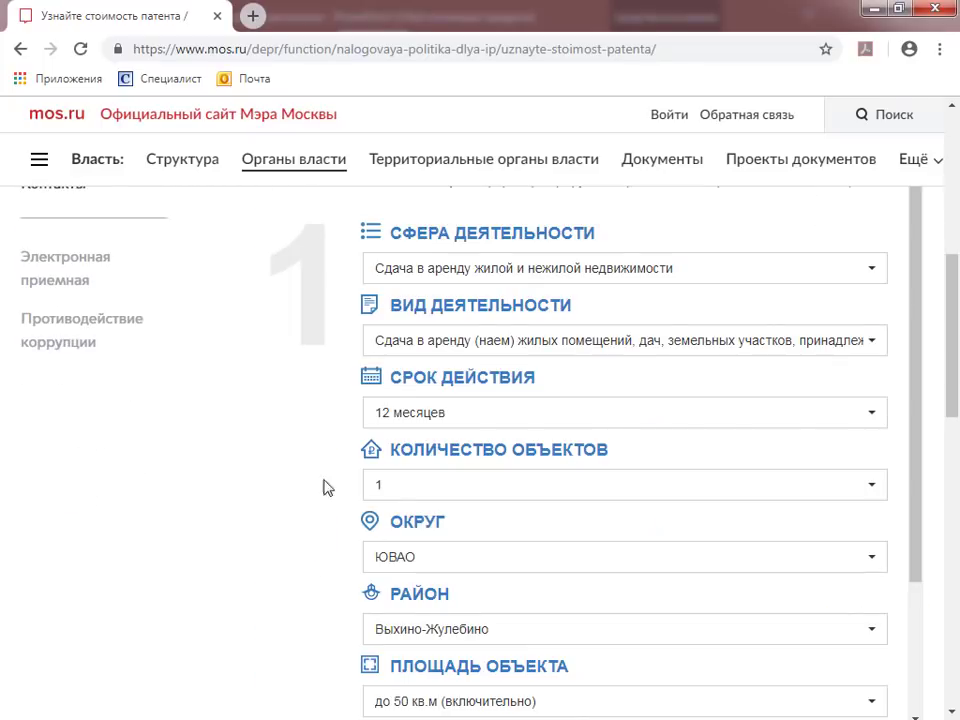
pyautogui.click(876, 341)
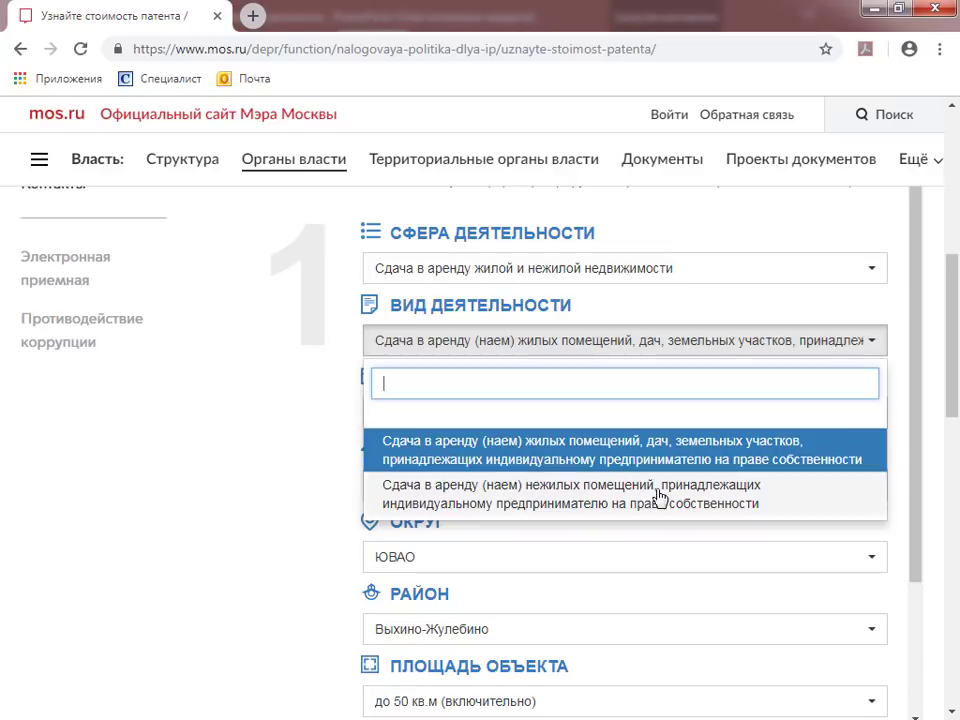
pyautogui.click(289, 426)
# Set the field of activity to Торговля and the activity type to retail in stationary outlets with a sales floor up to 50 кв.м
pyautogui.click(876, 268)
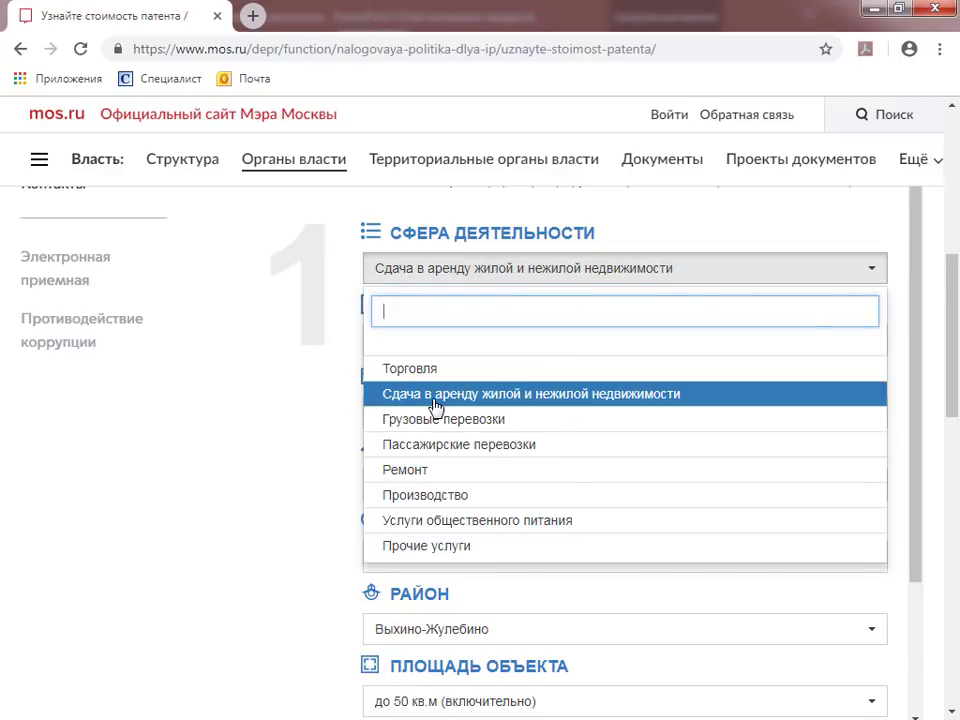
pyautogui.scroll(-1, 435, 405)
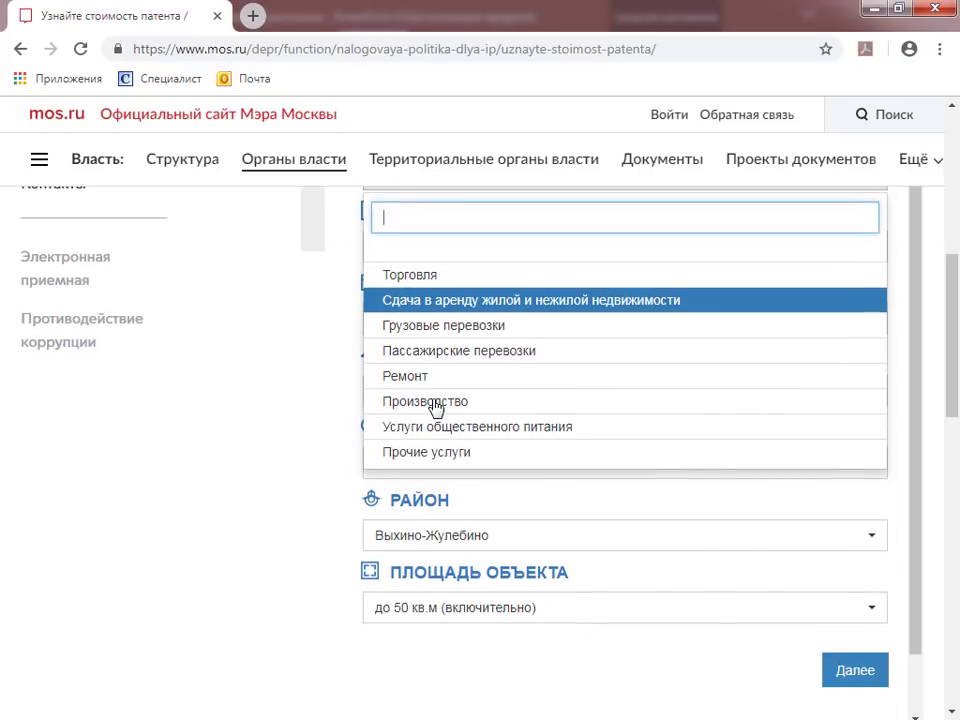
pyautogui.scroll(1, 435, 405)
pyautogui.click(425, 370)
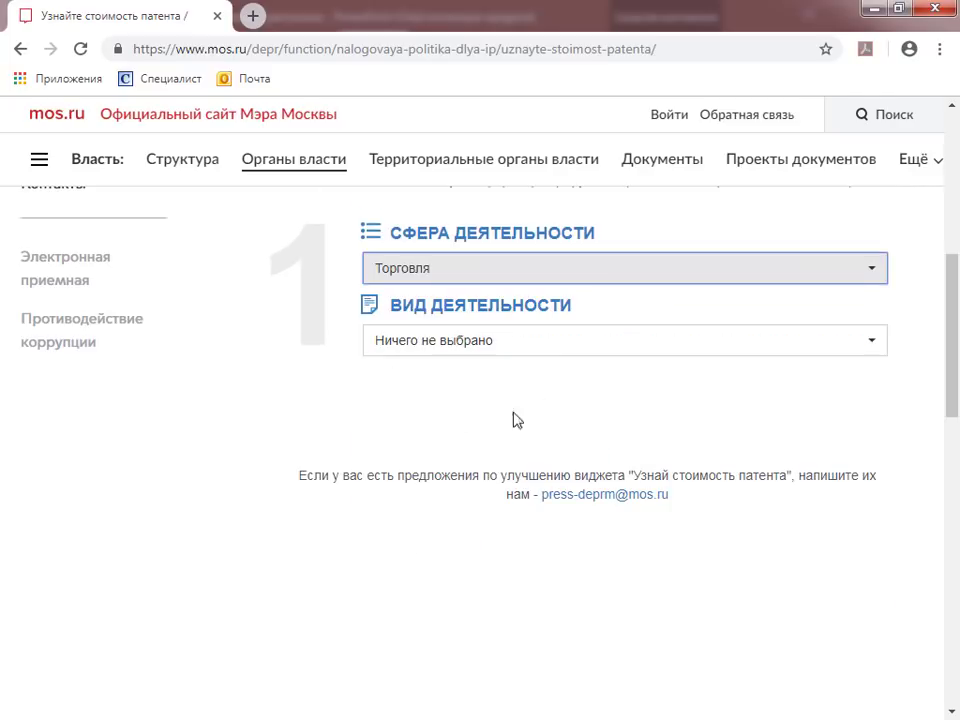
pyautogui.click(870, 348)
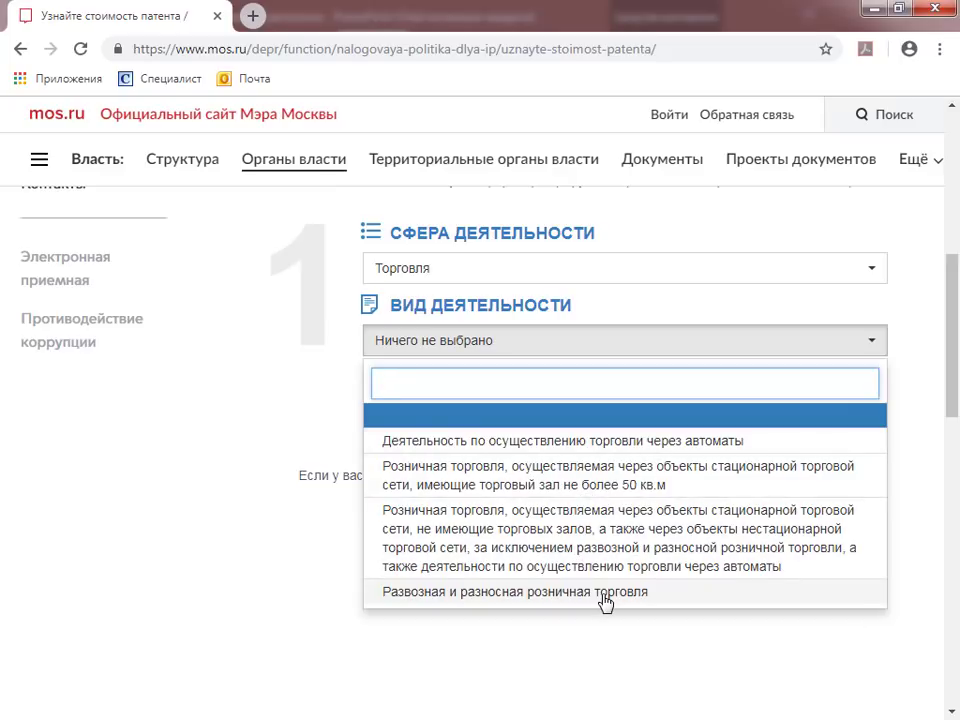
pyautogui.click(591, 484)
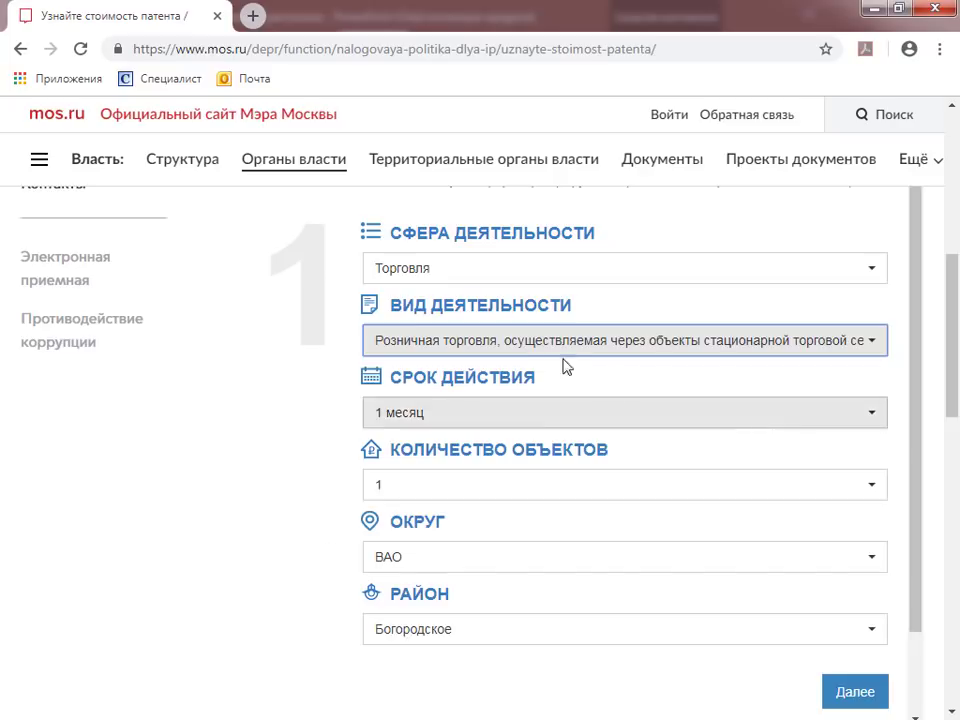
# Set the retail patent's term to 12 месяцев and the okrug to ЦАО with the district Арбат
pyautogui.click(875, 417)
pyautogui.scroll(-1, 422, 574)
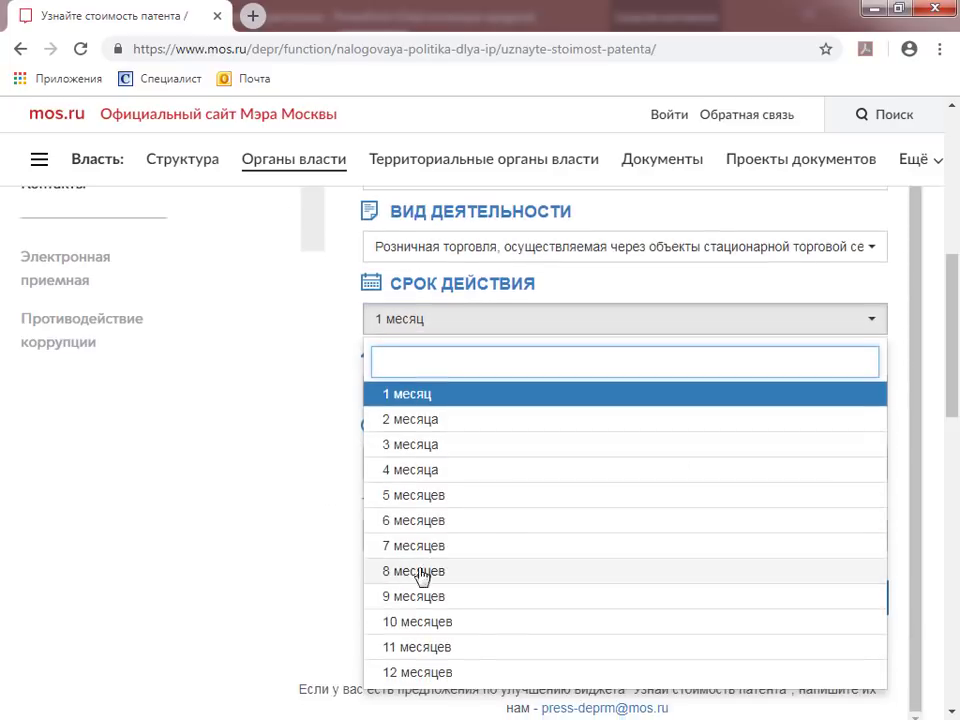
pyautogui.click(422, 672)
pyautogui.click(866, 466)
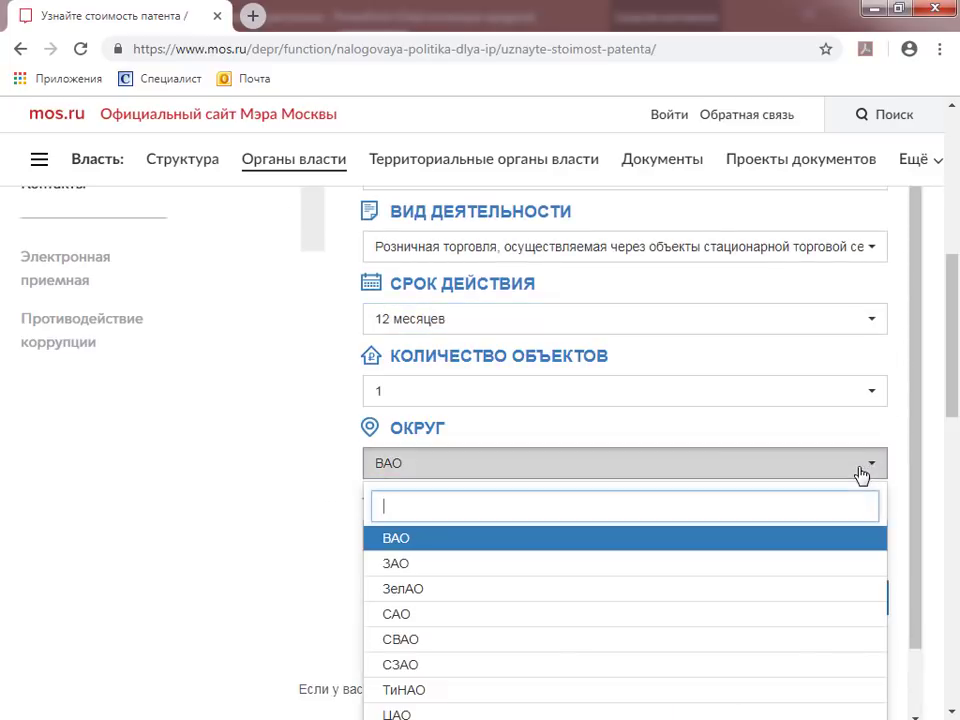
pyautogui.scroll(-1, 408, 668)
pyautogui.click(414, 657)
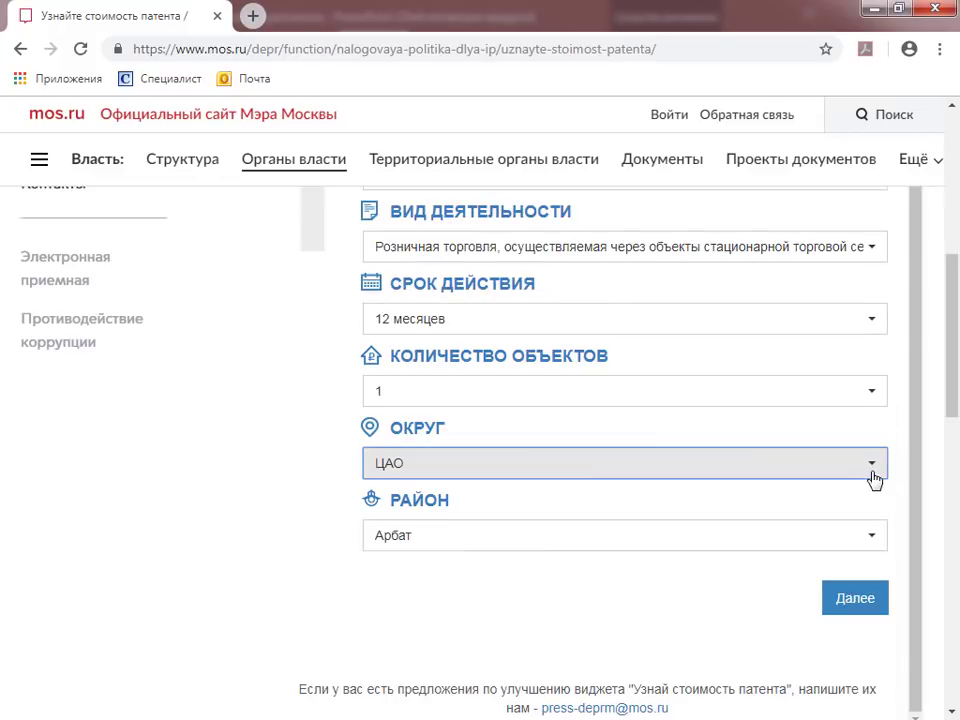
# Calculate and view the retail patent cost for Арбат, and return to the PowerPoint presentation
pyautogui.click(876, 606)
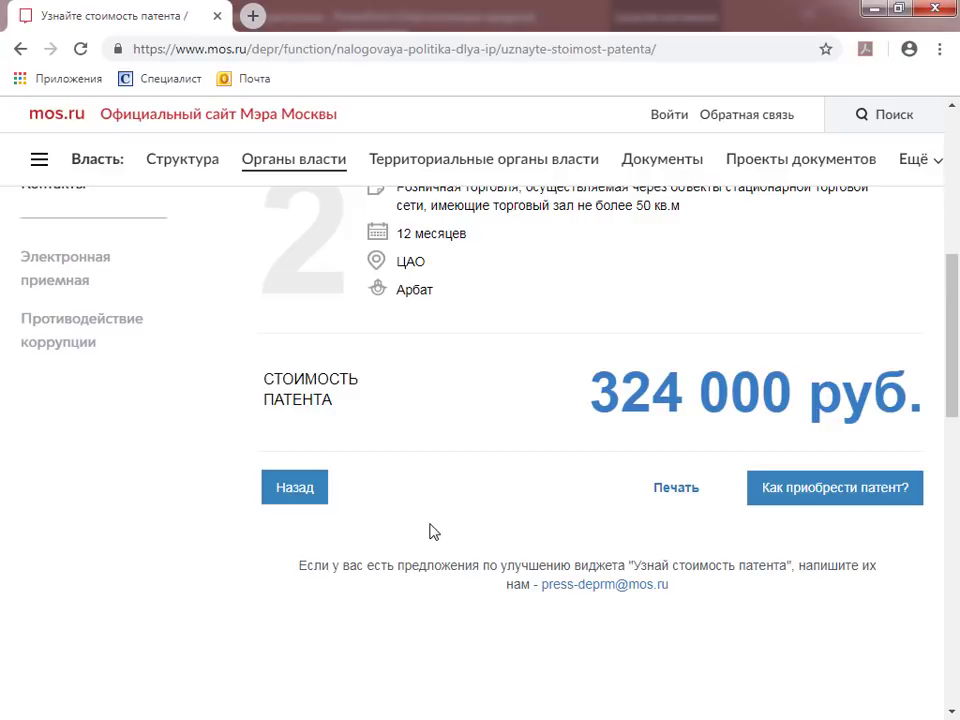
pyautogui.scroll(2, 454, 474)
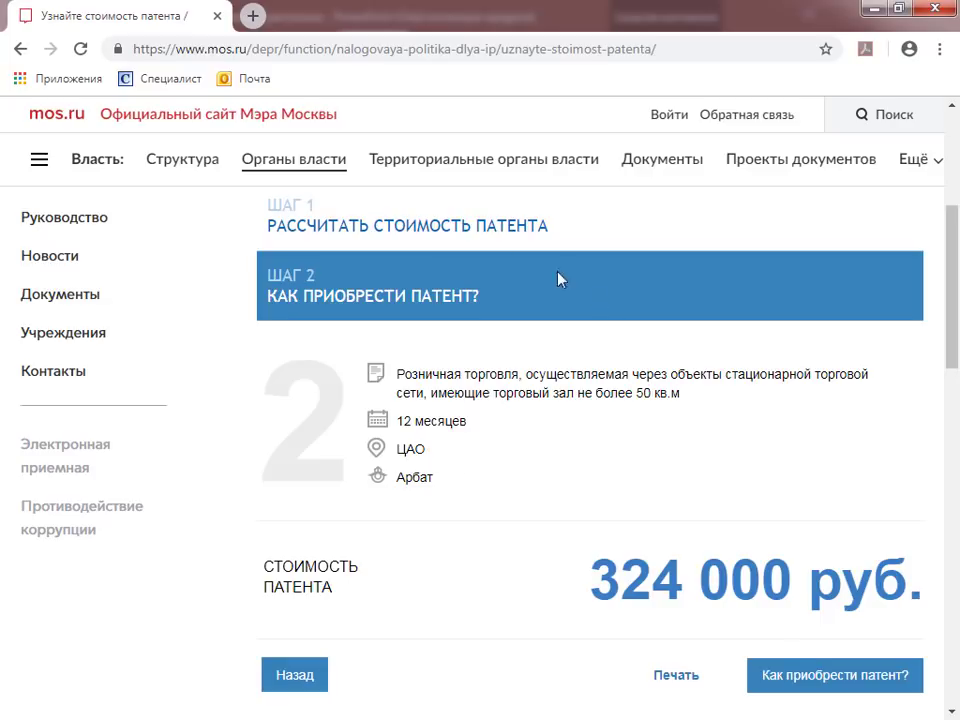
pyautogui.press('super+Down')
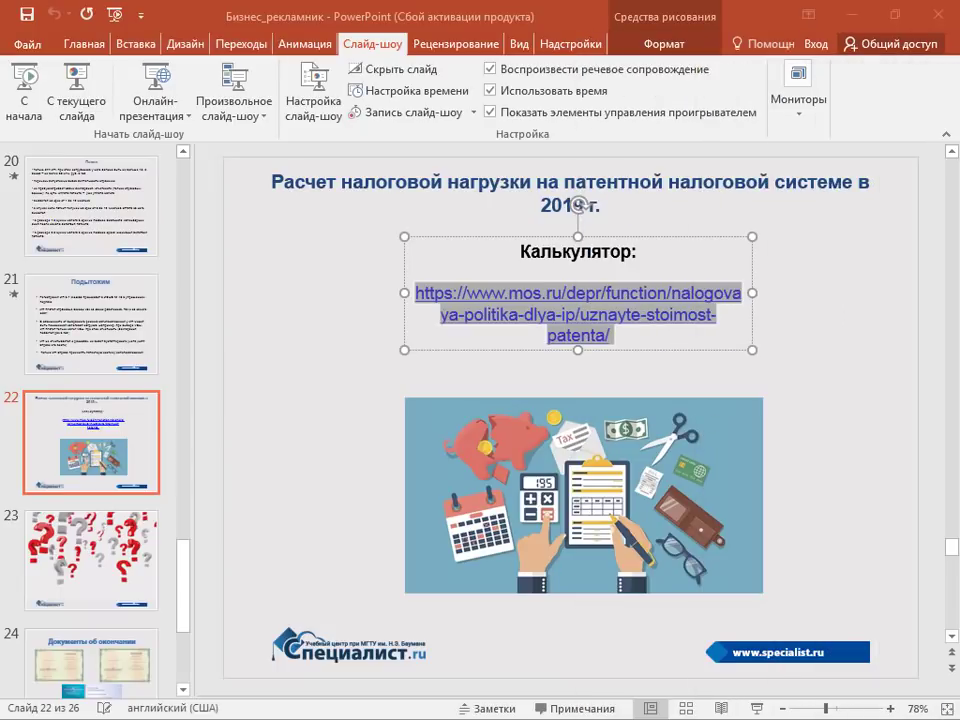